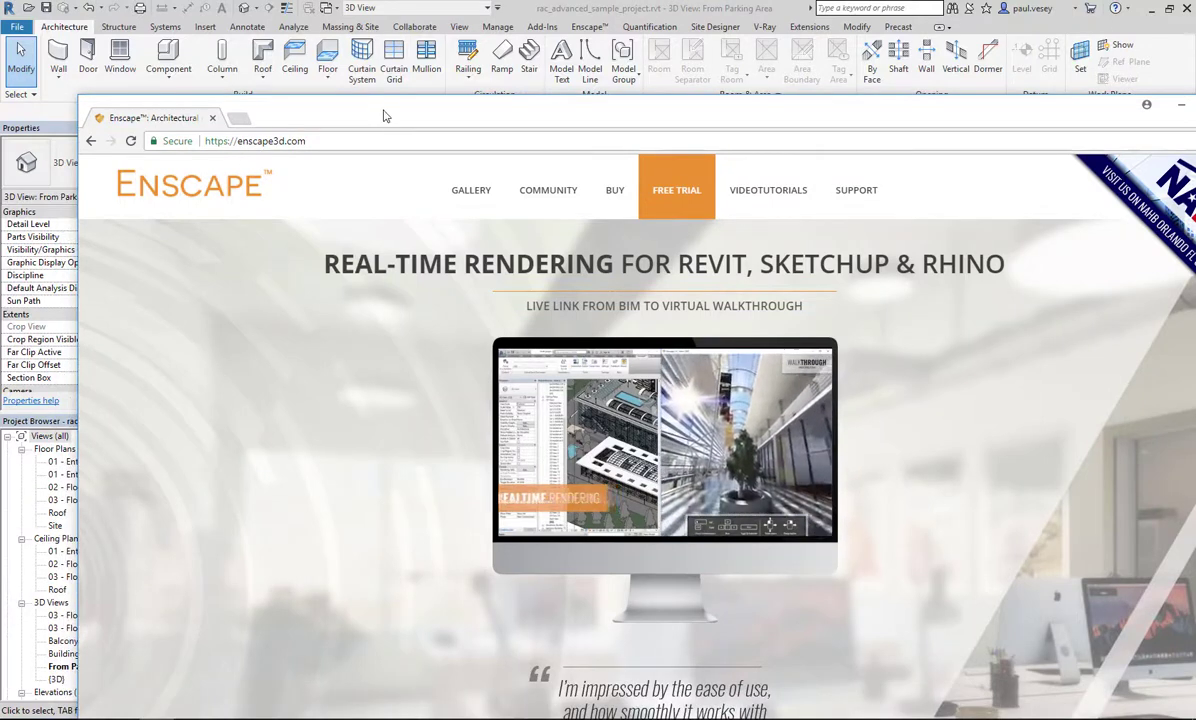
Step: Look through the Enscape home page and move the browser window away from the Revit project
left_click_drag(382, 115, 320, 51)
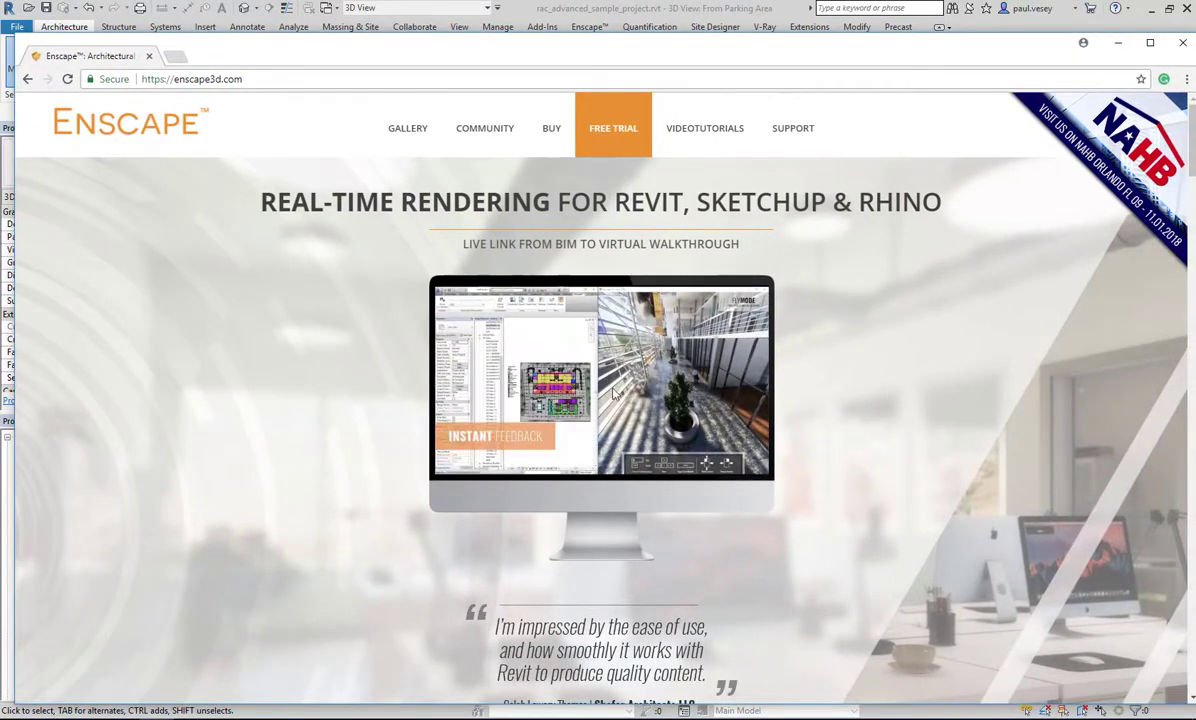
scroll(619, 531, "down", 6)
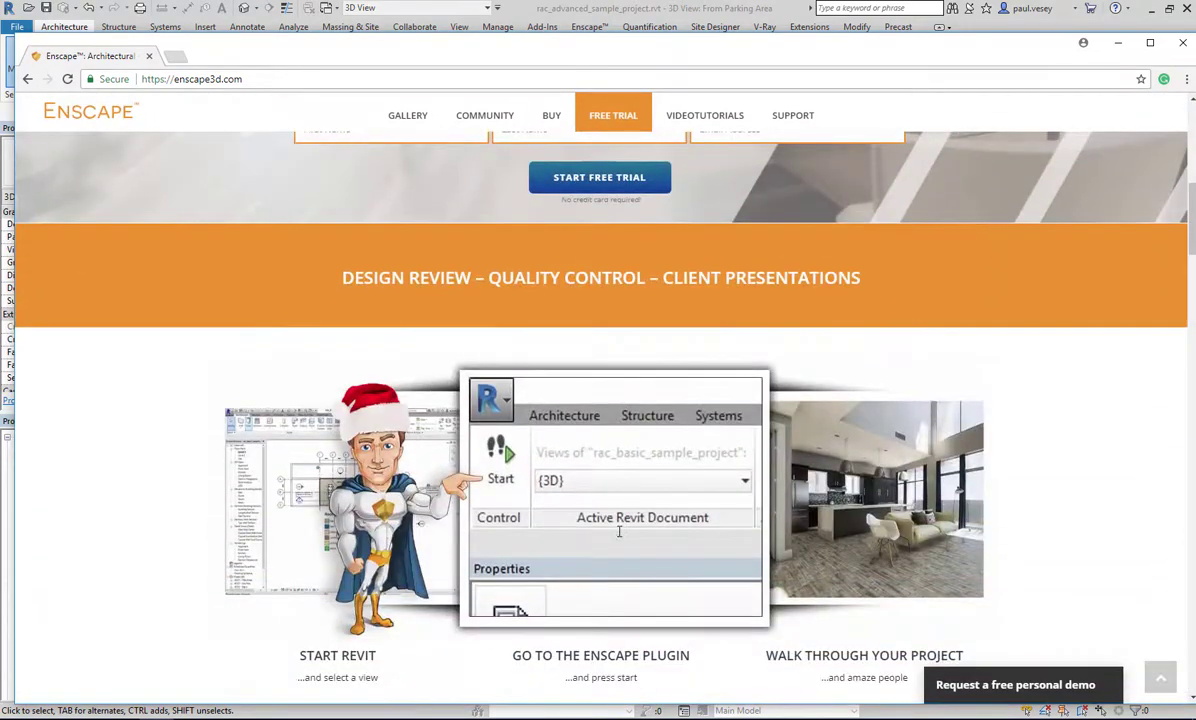
scroll(619, 531, "down", 4)
key("Home")
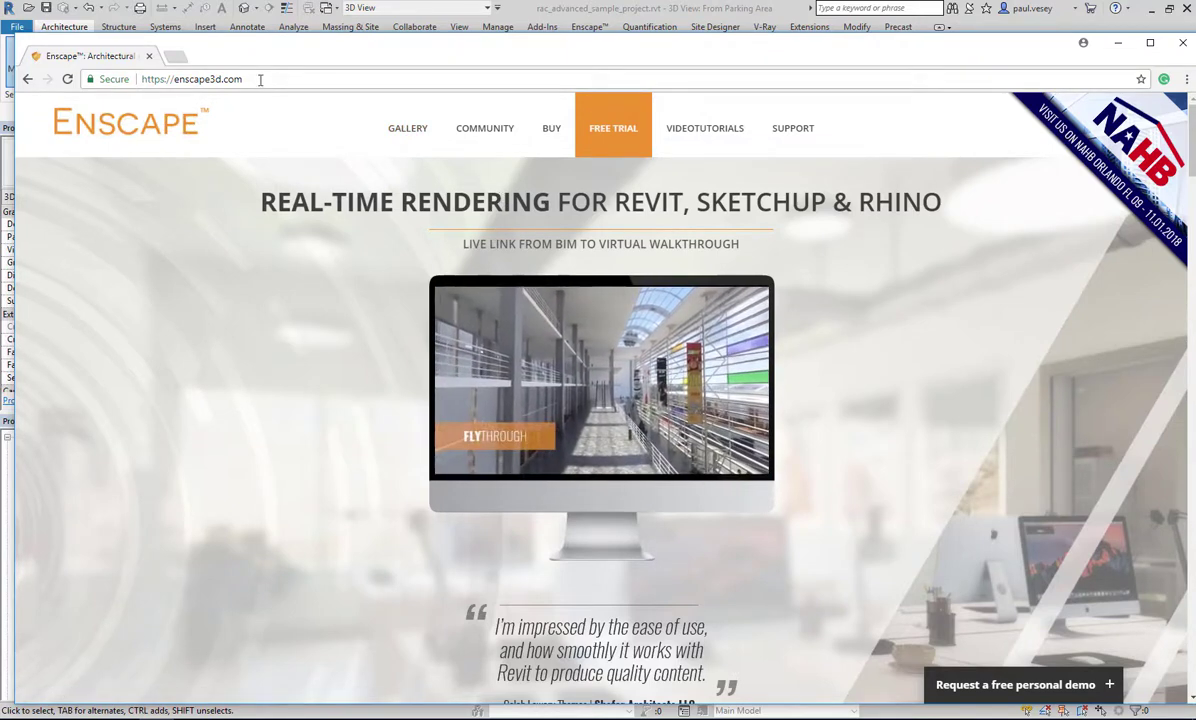
left_click(185, 79)
left_click_drag(446, 48, 1195, 215)
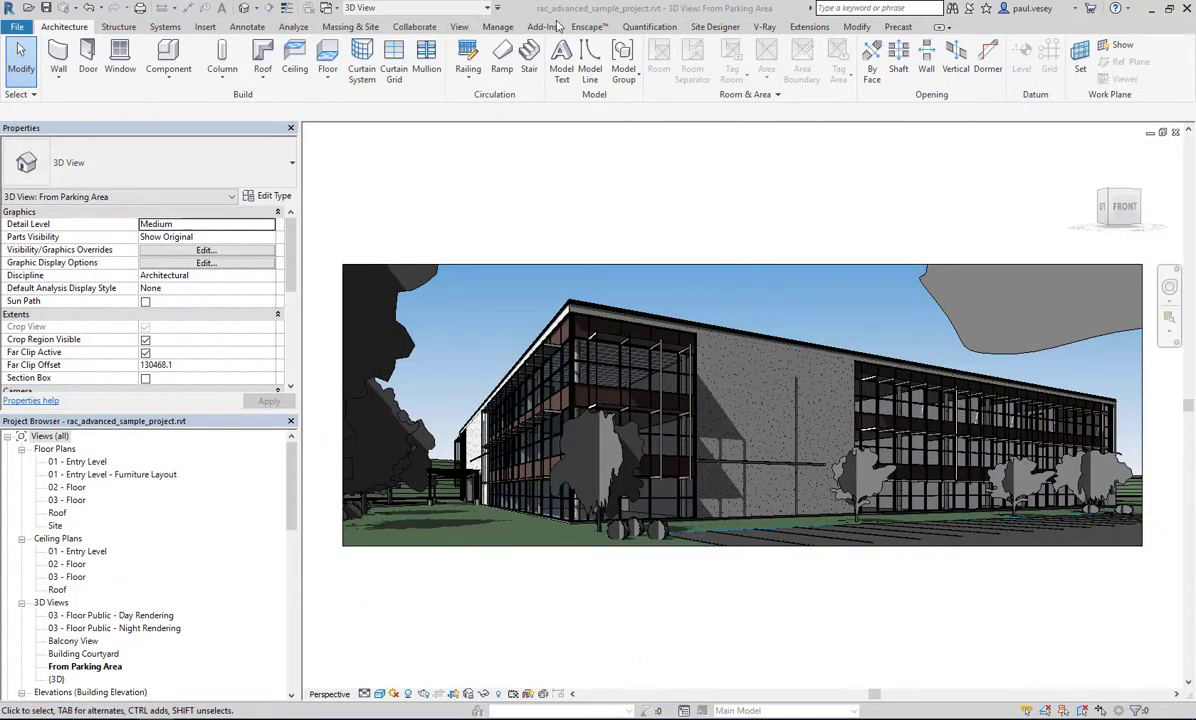
Step: Start Enscape with the From Parking Area view and move its render window nearer the middle of the screen
left_click(587, 28)
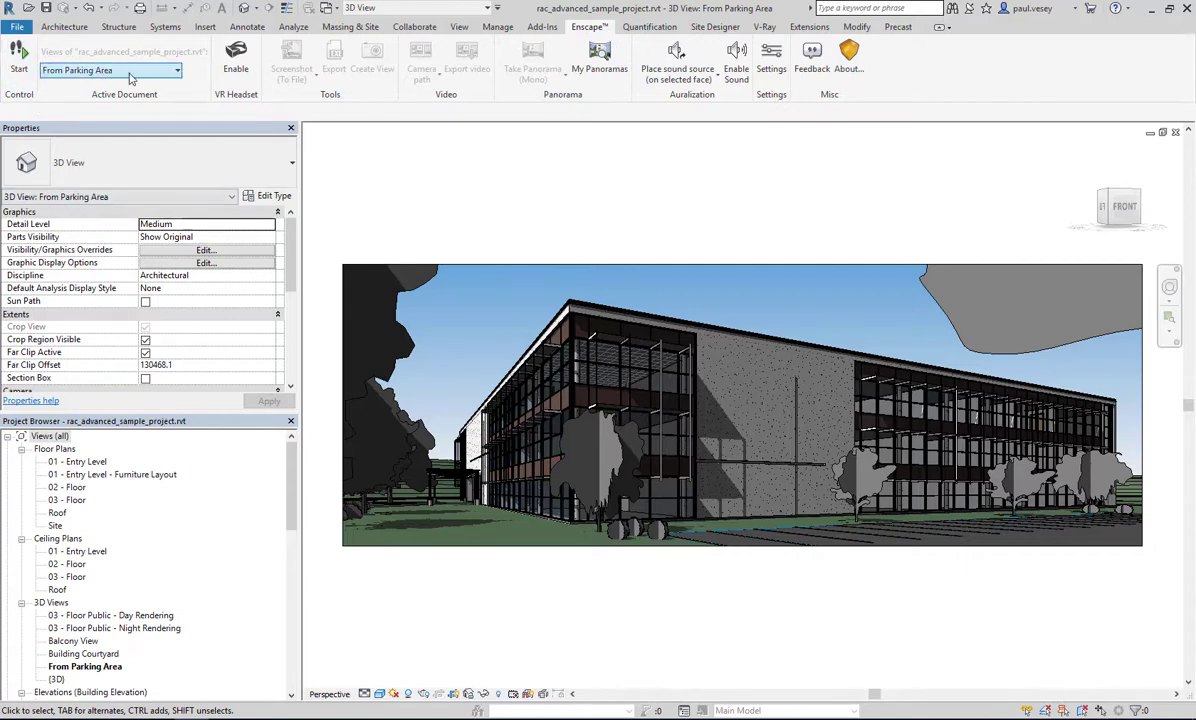
left_click(88, 72)
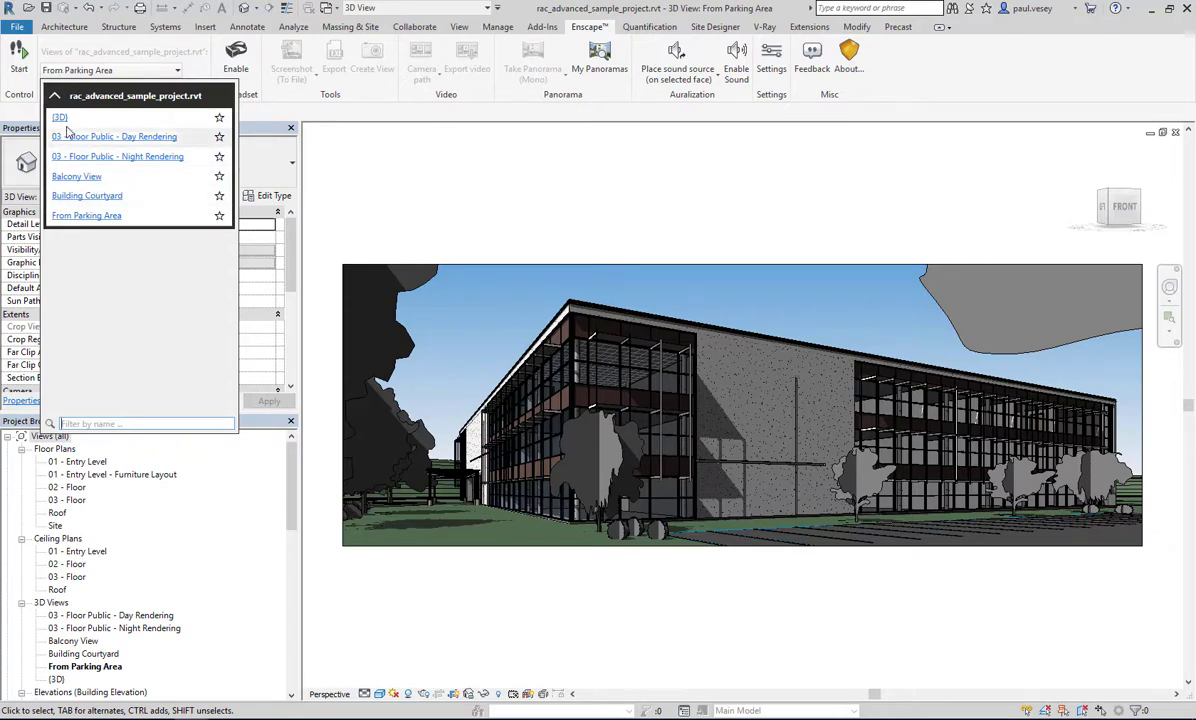
left_click(56, 97)
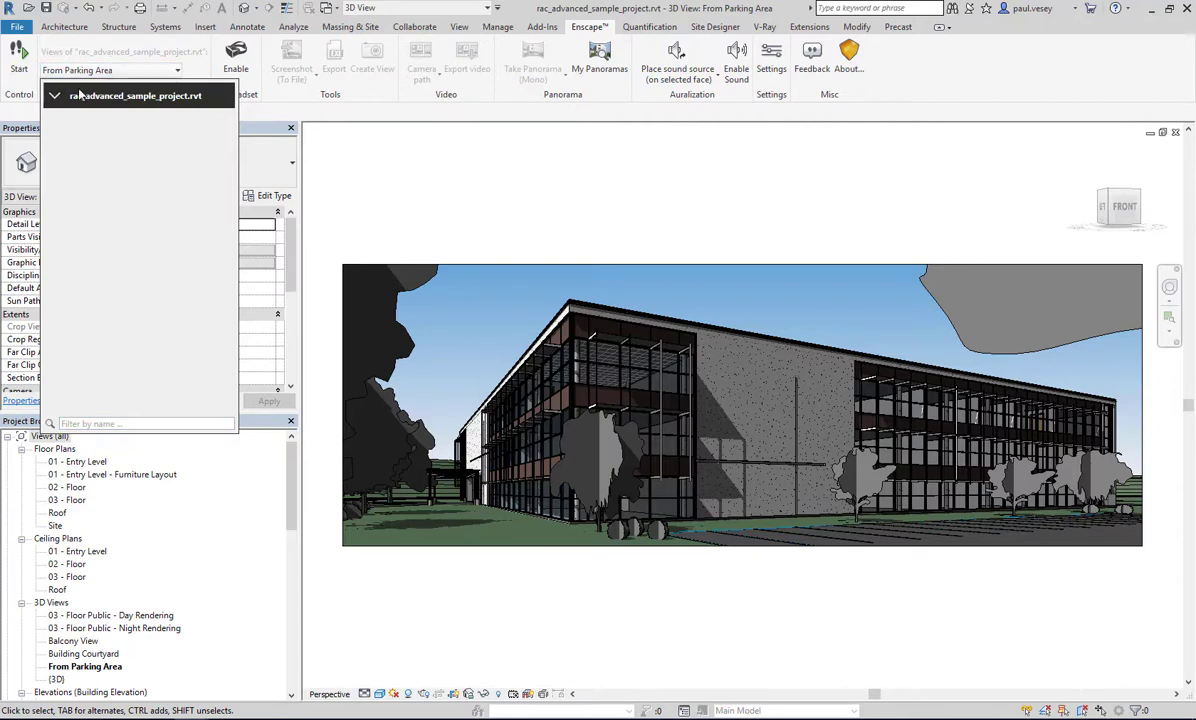
left_click(56, 96)
left_click(177, 72)
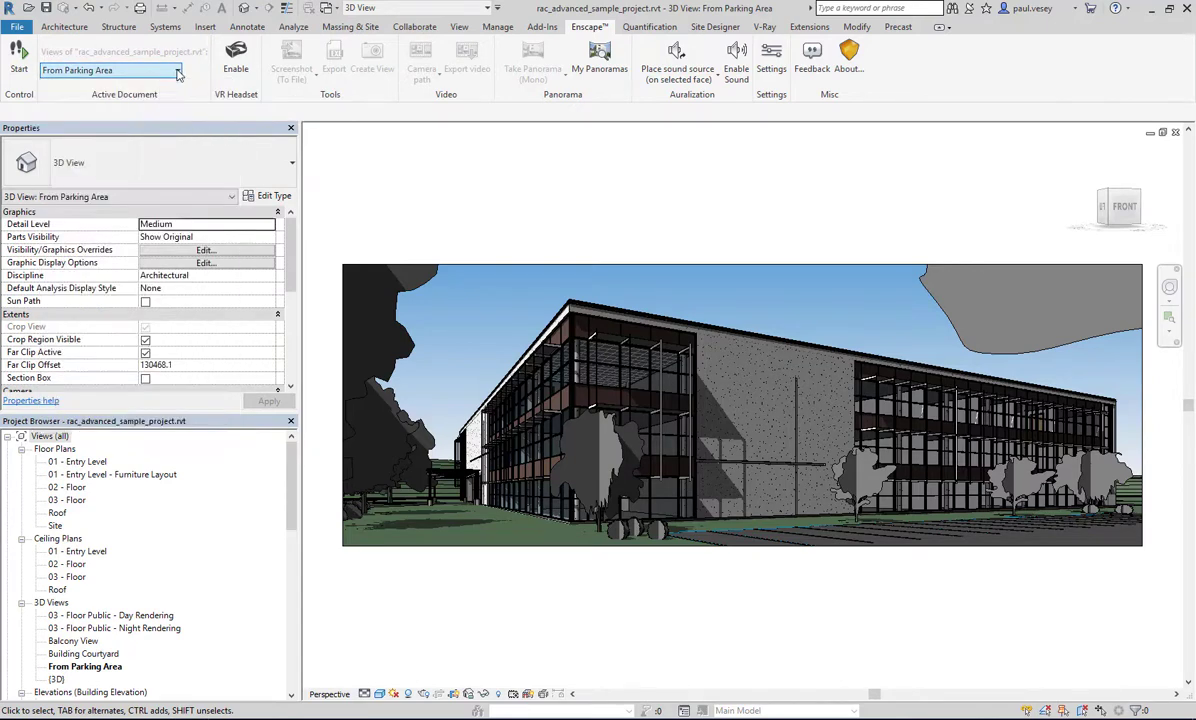
left_click(18, 58)
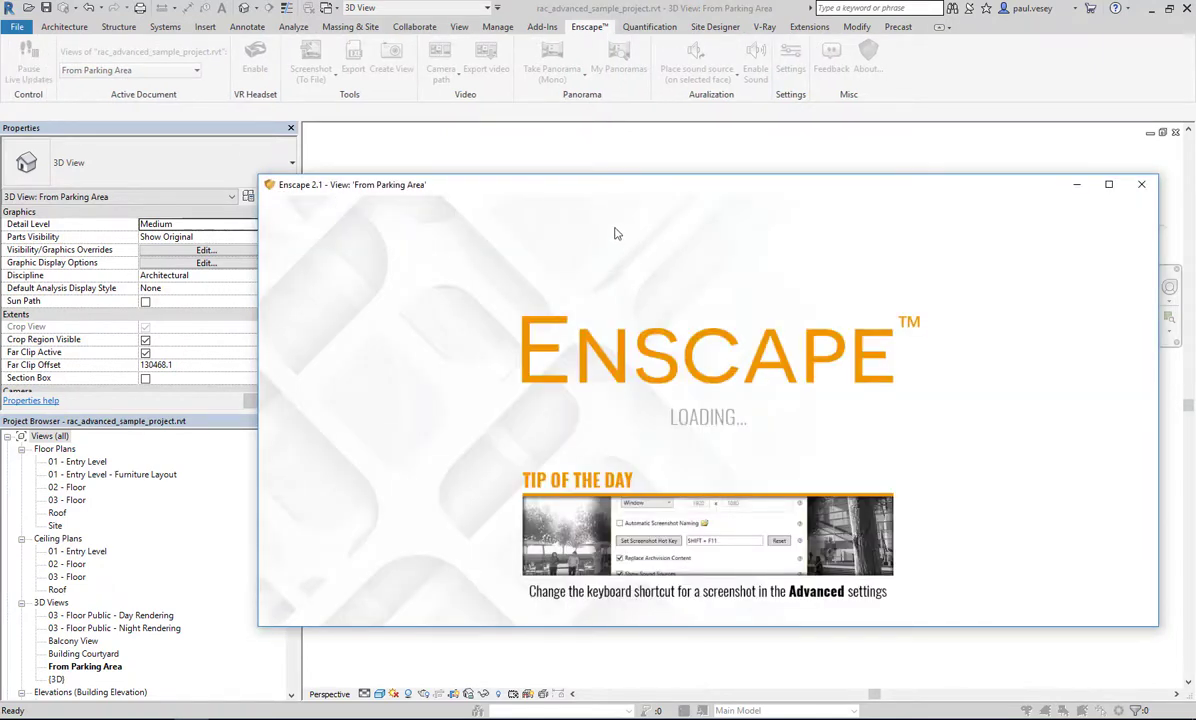
left_click_drag(609, 193, 526, 160)
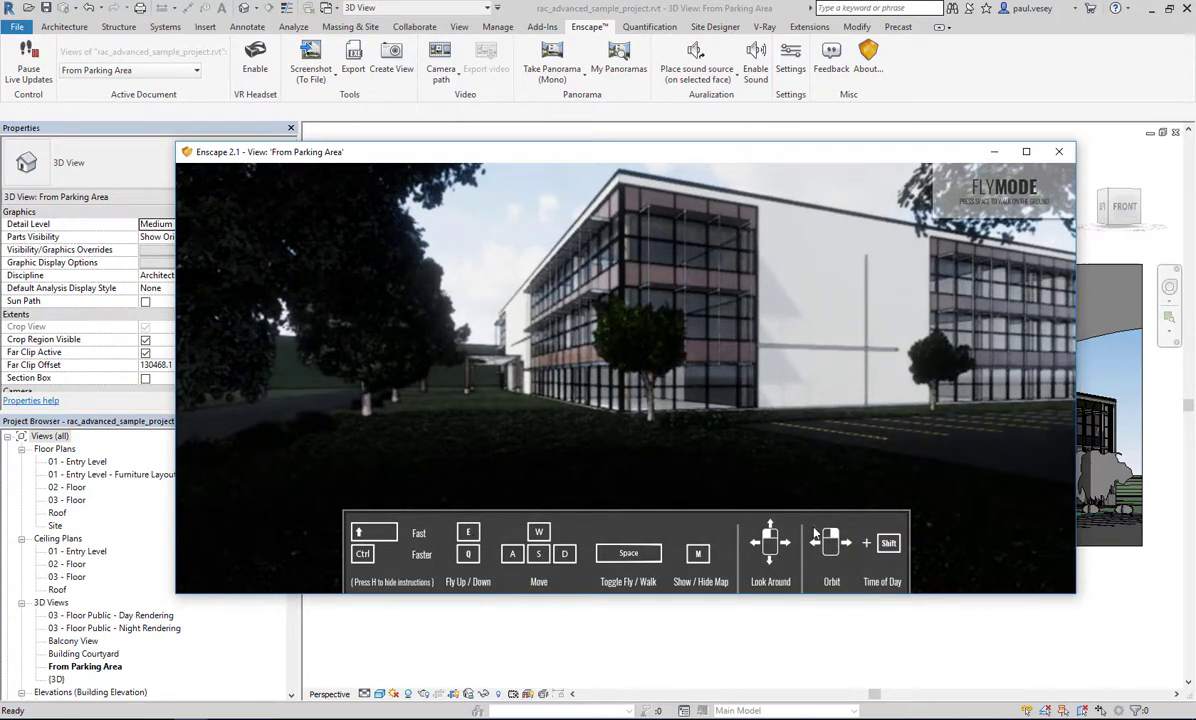
Step: Look around the exterior in fly mode and approach the ground-floor glazing at the building's corner
left_click_drag(626, 378, 335, 370)
key("d")
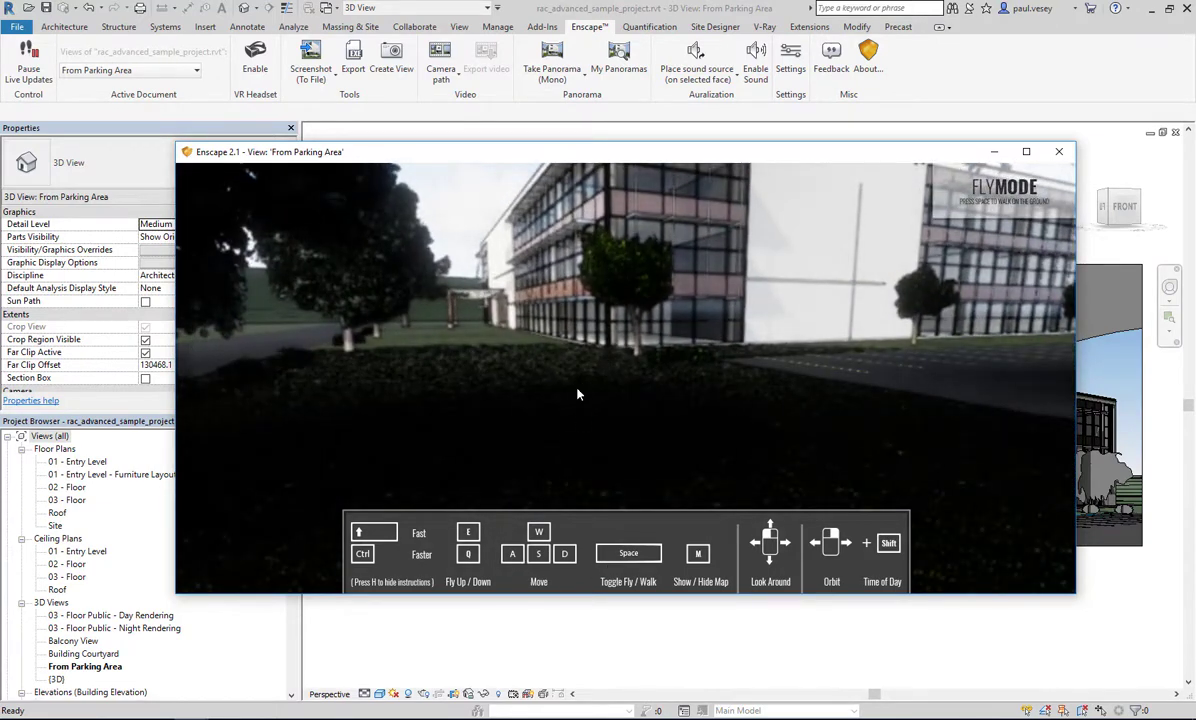
left_click_drag(626, 400, 618, 305)
key("w")
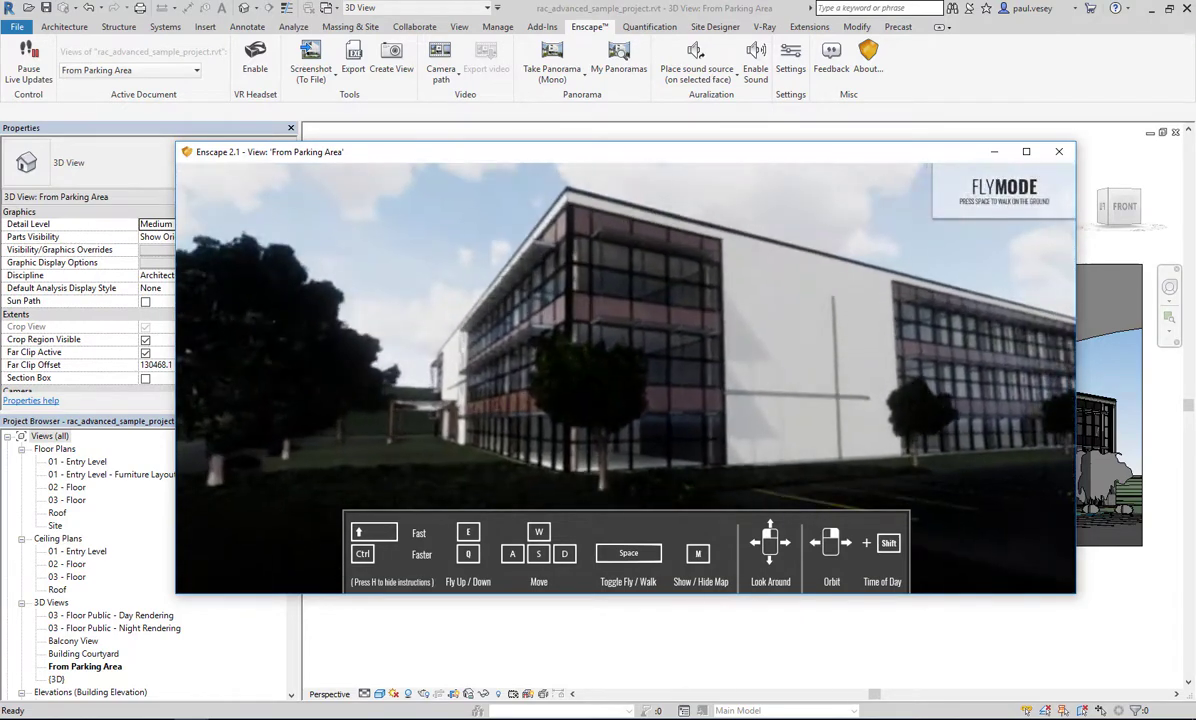
key("w")
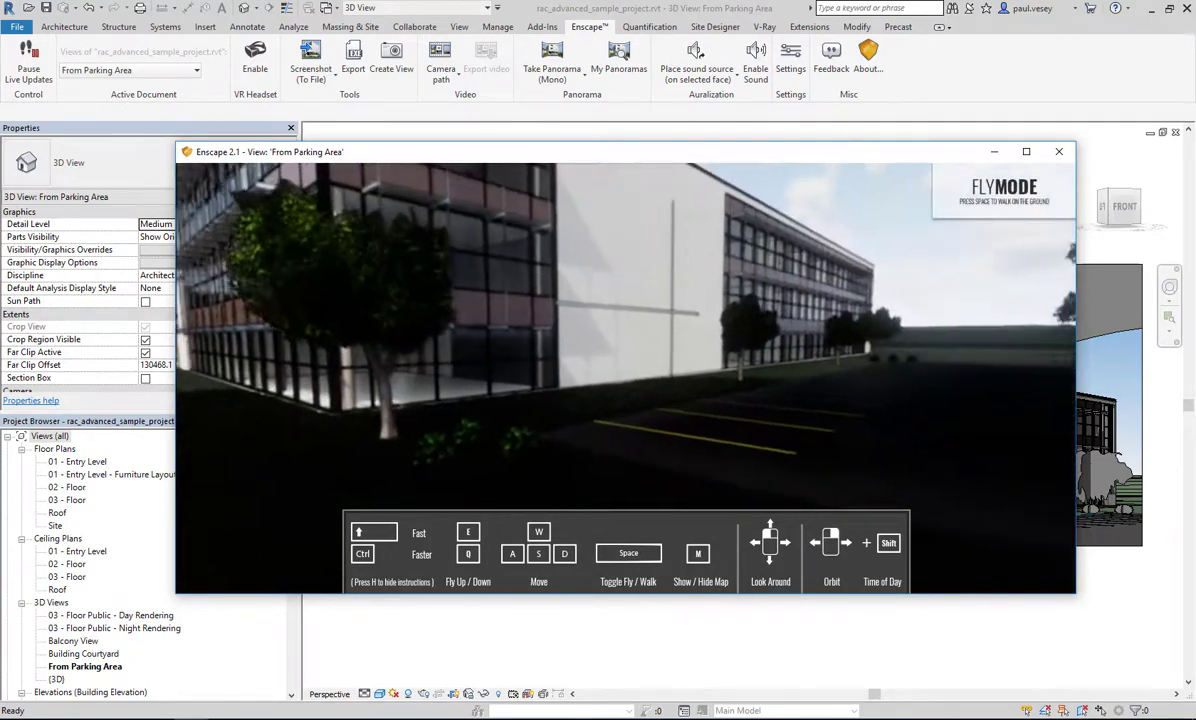
key("w")
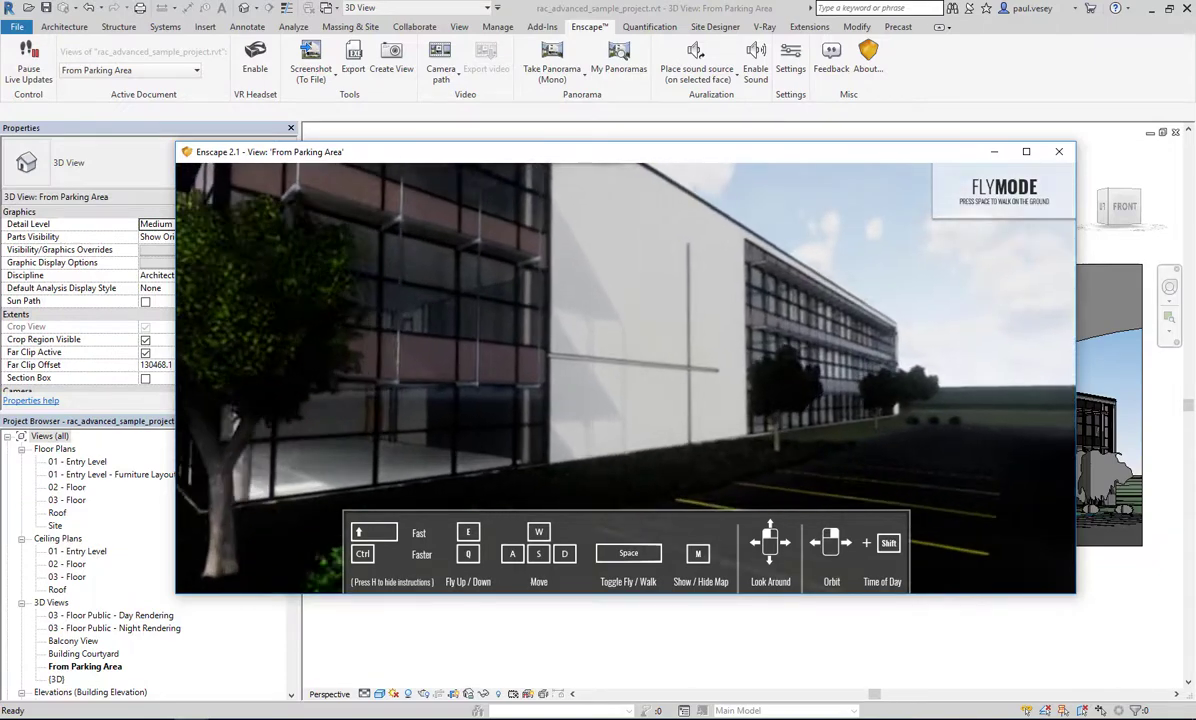
key("w")
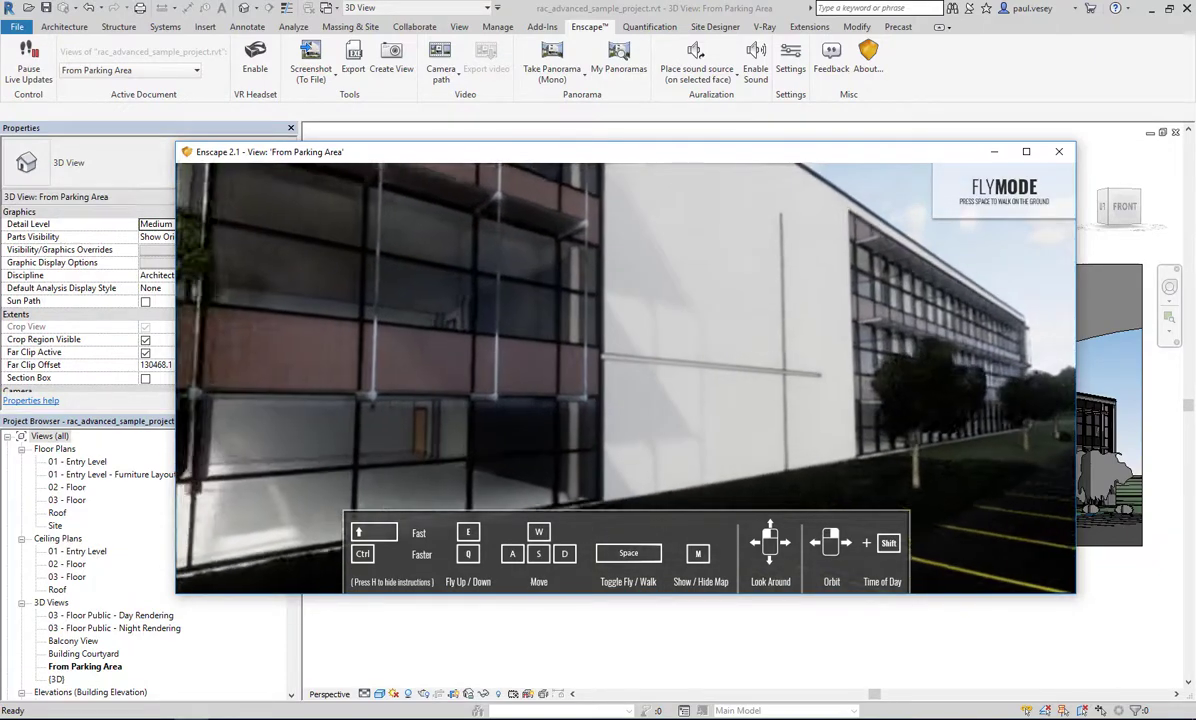
key("w")
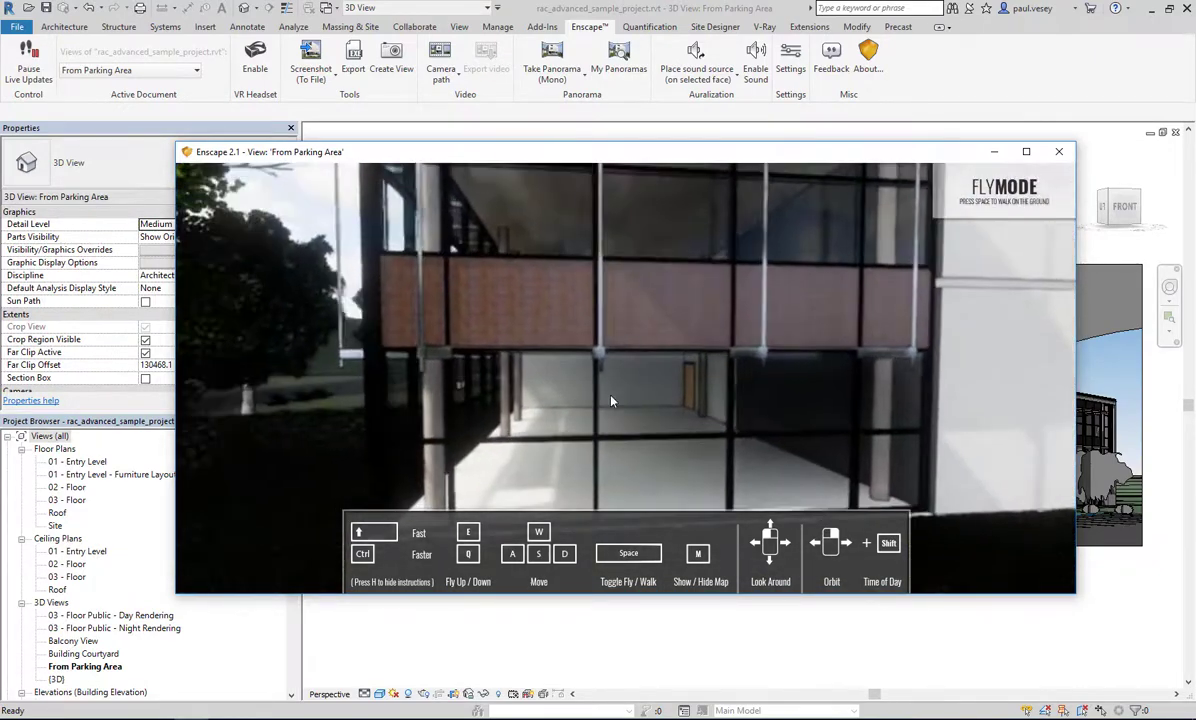
key("s")
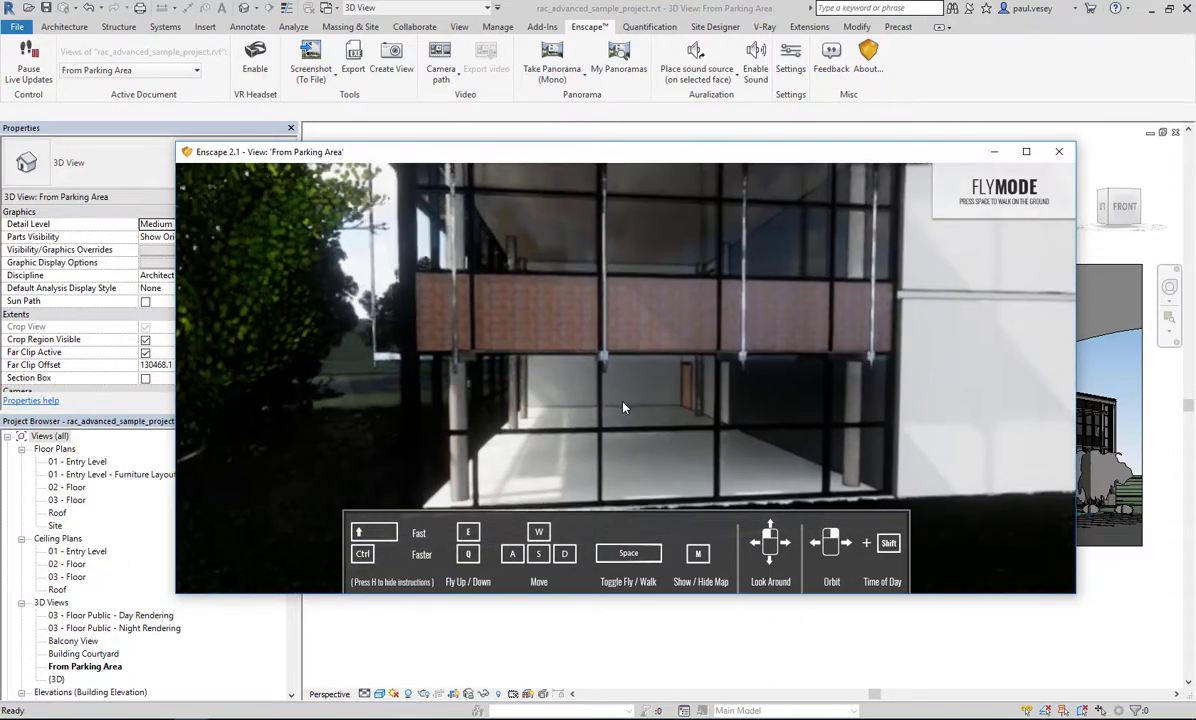
Step: Try walk mode outside the corner glazing and move through it into the ground-floor room in fly mode
key("space")
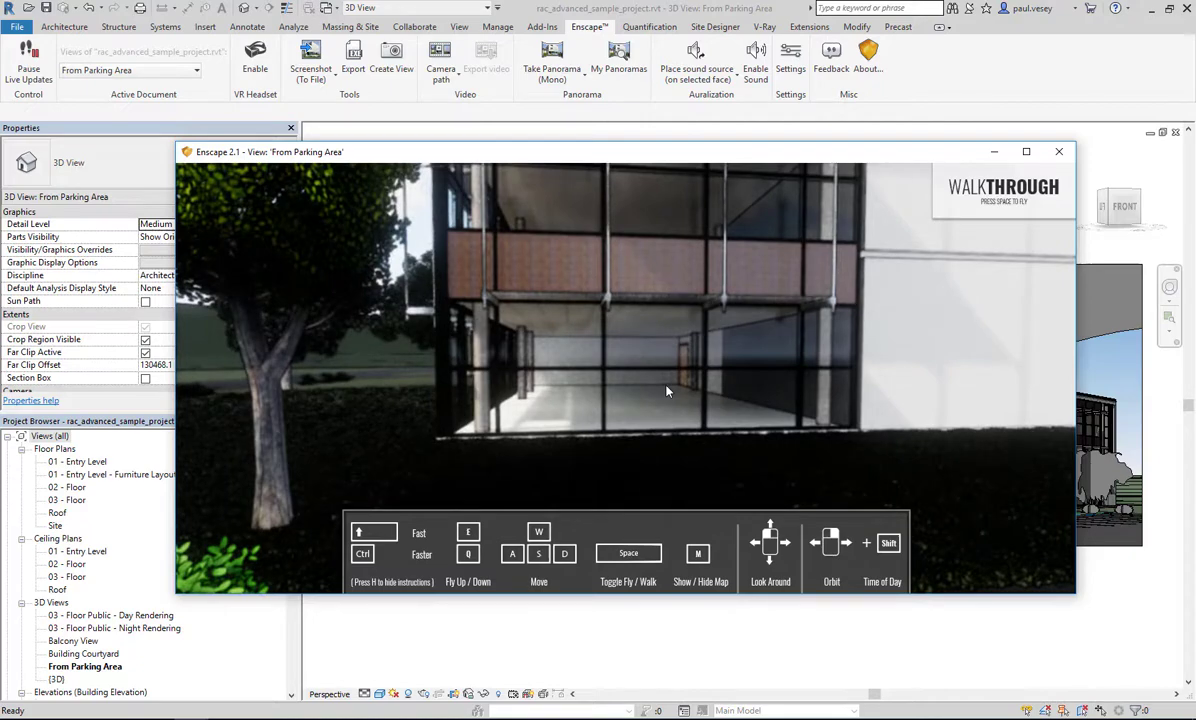
key("w")
mouse_move(672, 390)
left_mouse_down()
mouse_move(730, 390)
mouse_move(730, 290)
mouse_move(740, 305)
mouse_move(730, 390)
mouse_move(470, 362)
mouse_move(495, 362)
mouse_move(515, 415)
mouse_move(570, 450)
mouse_move(630, 455)
mouse_move(700, 415)
mouse_move(669, 384)
left_mouse_up()
key("w")
key("w")
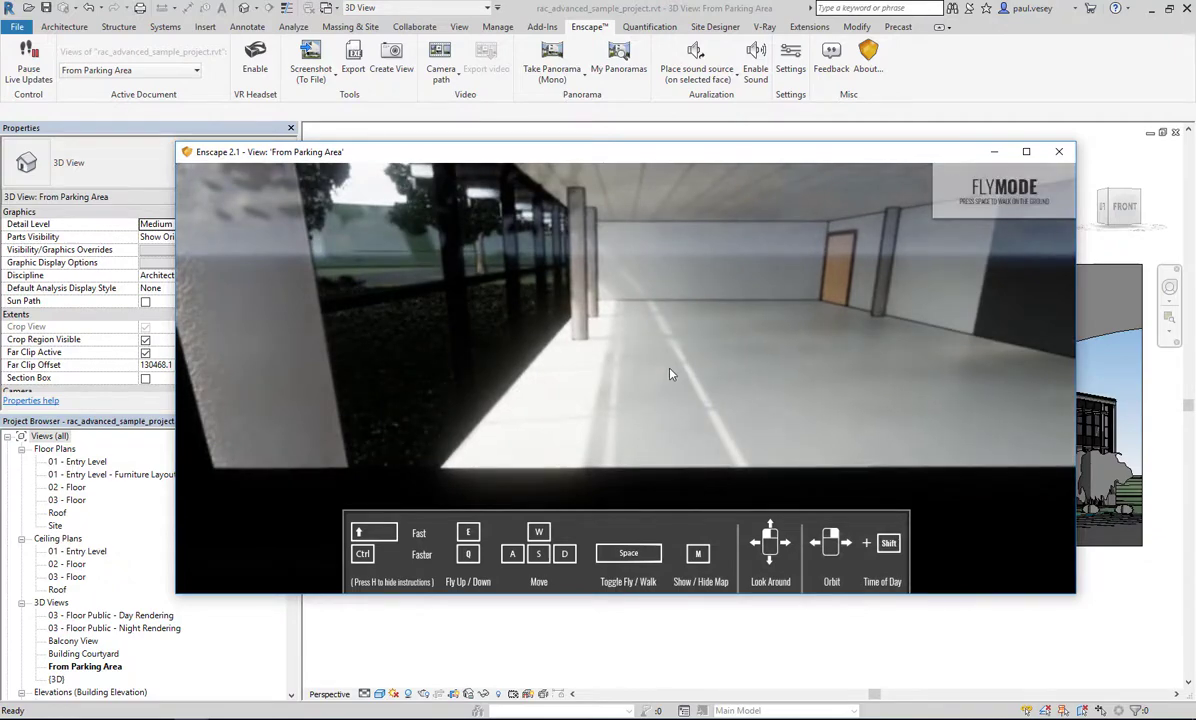
Step: Fly backwards out of the ground-floor room to an exterior view of the building corner and parking bays
key("s")
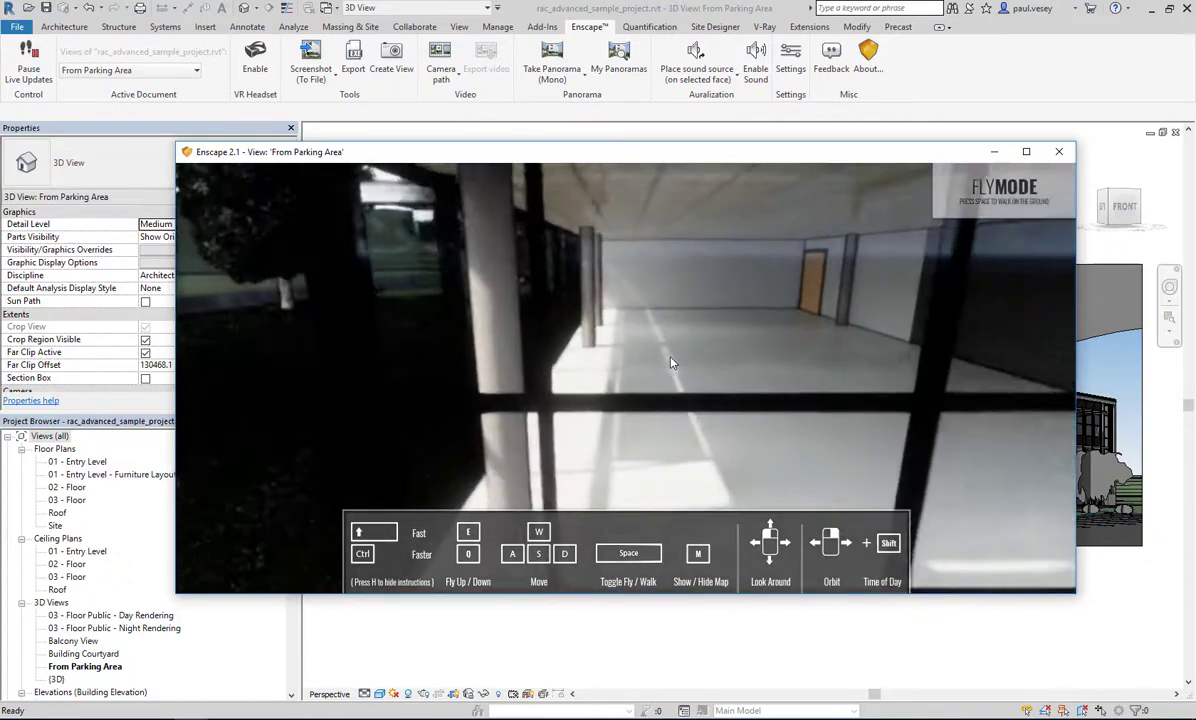
left_click_drag(672, 362, 706, 408)
key("s")
key("w")
key("s")
key("s")
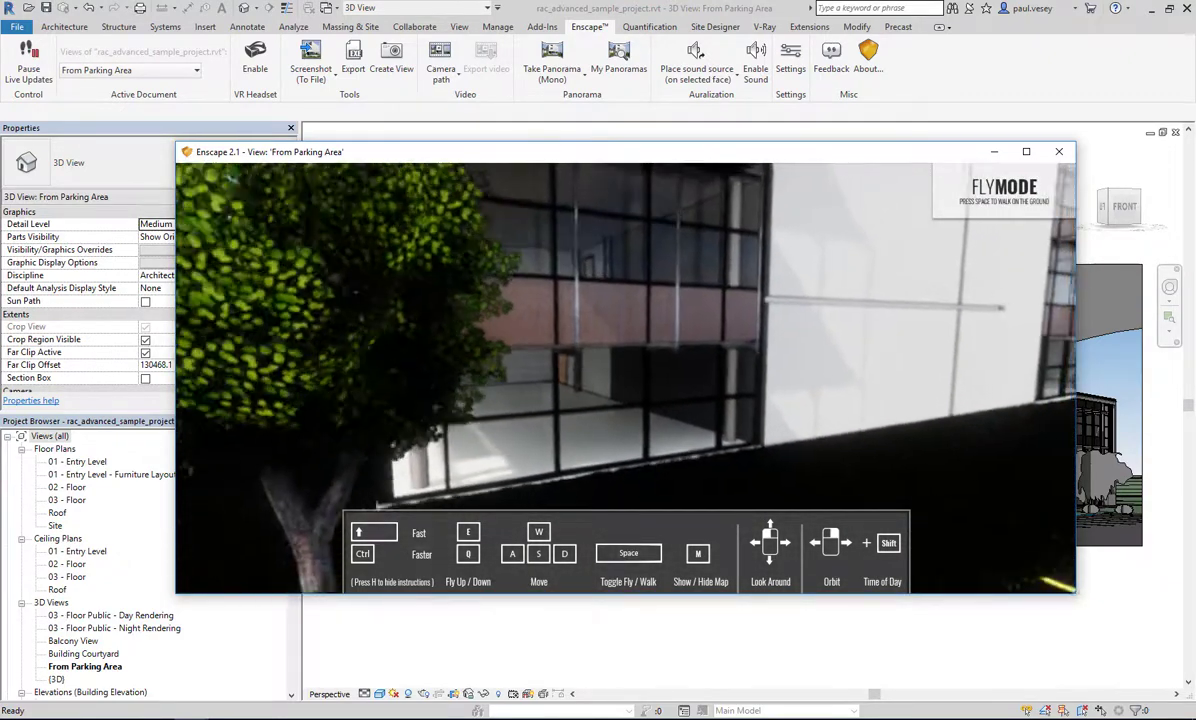
key("s")
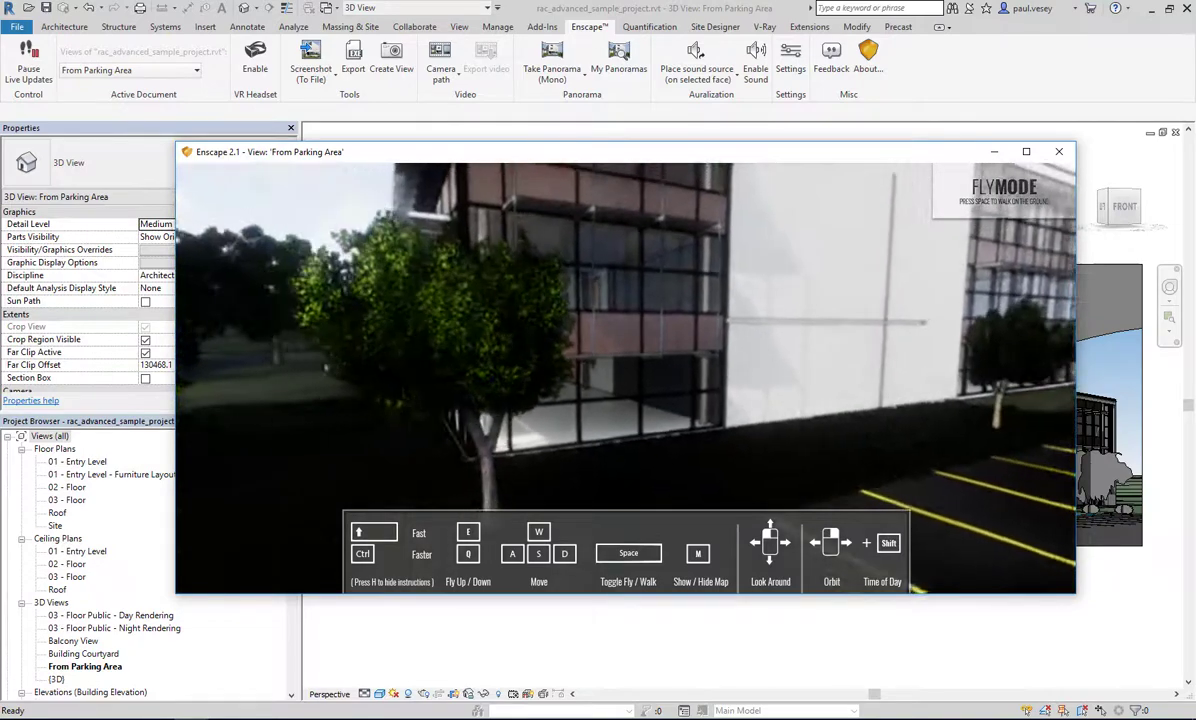
key("s")
mouse_move(700, 409)
left_mouse_down()
mouse_move(660, 410)
mouse_move(683, 411)
left_mouse_up()
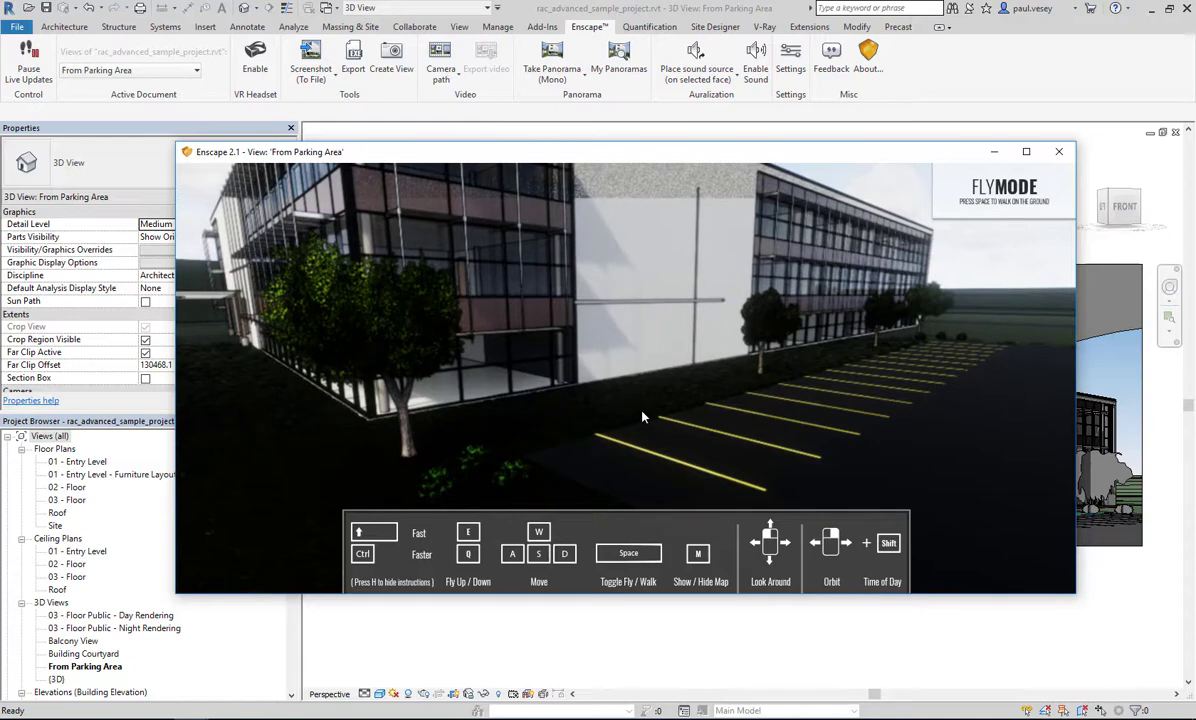
Step: Adjust the time of day in the exterior rendering to about 11:41
right_click_drag(642, 415, 715, 415, "shift")
left_click_drag(605, 417, 565, 417, "shift")
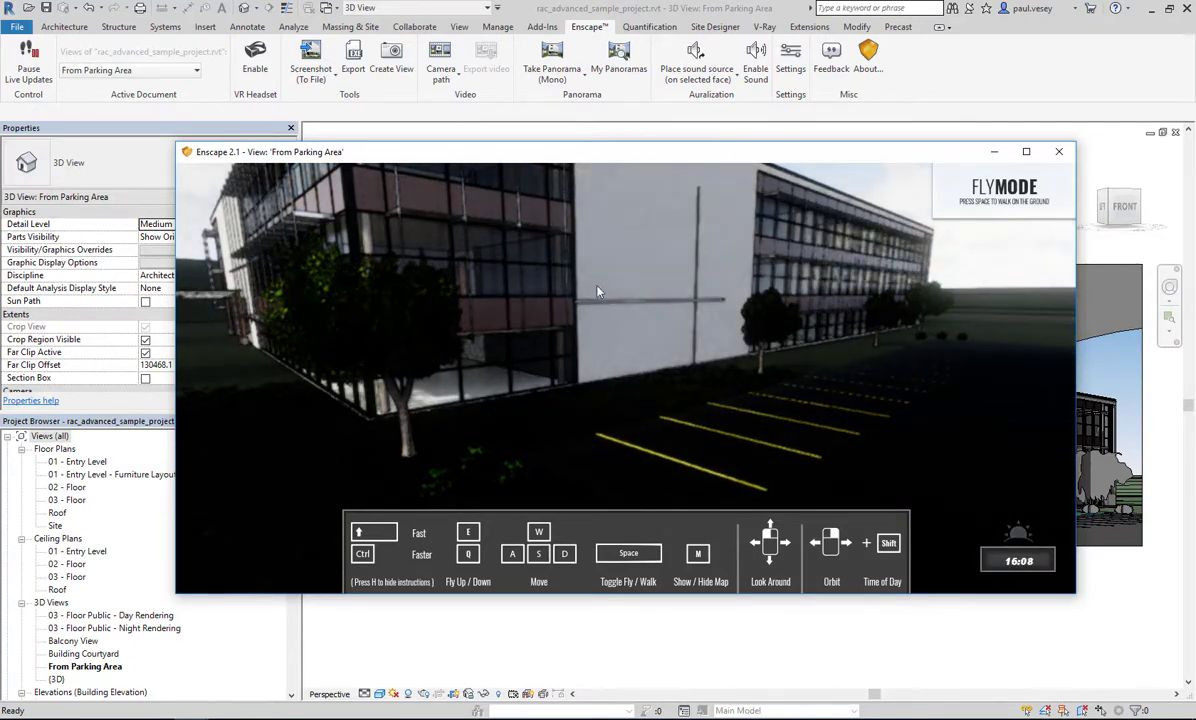
right_click_drag(745, 385, 730, 385, "shift")
left_click_drag(736, 353, 749, 353, "shift")
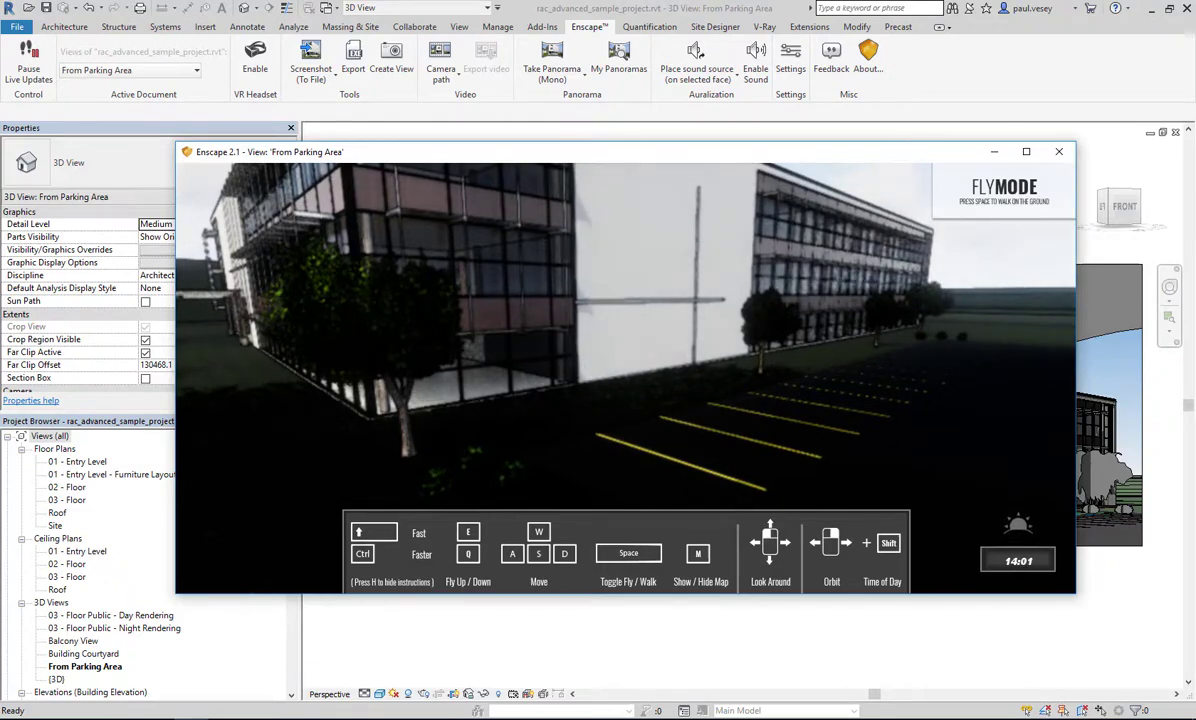
left_click_drag(749, 353, 753, 353, "shift")
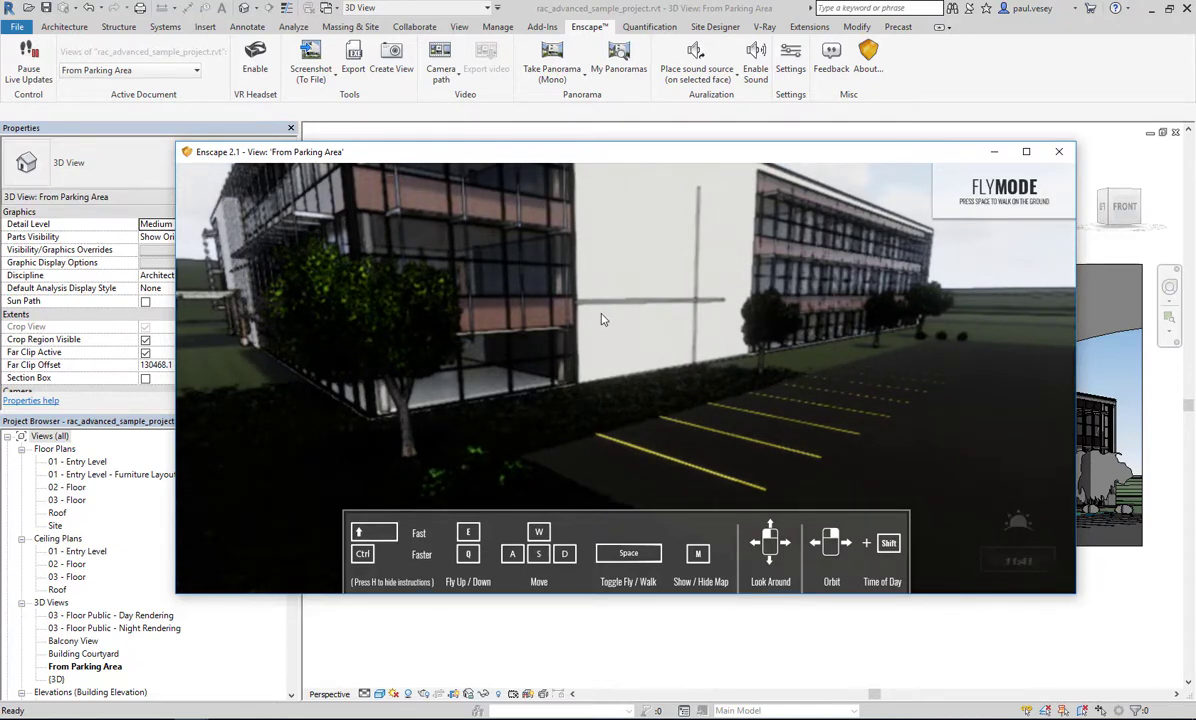
Step: Fly up to the upper facade and pass through the white exterior wall into the building
key("w")
left_click_drag(521, 304, 510, 180)
key("w")
key("w")
key("w")
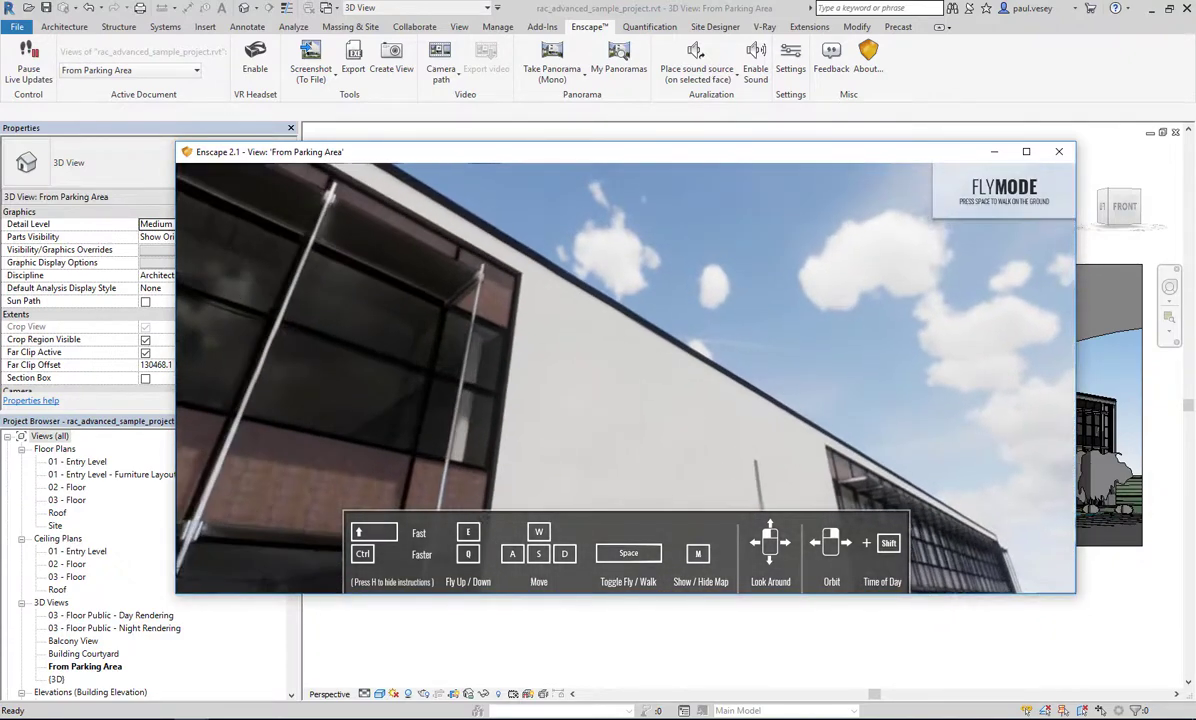
key("w")
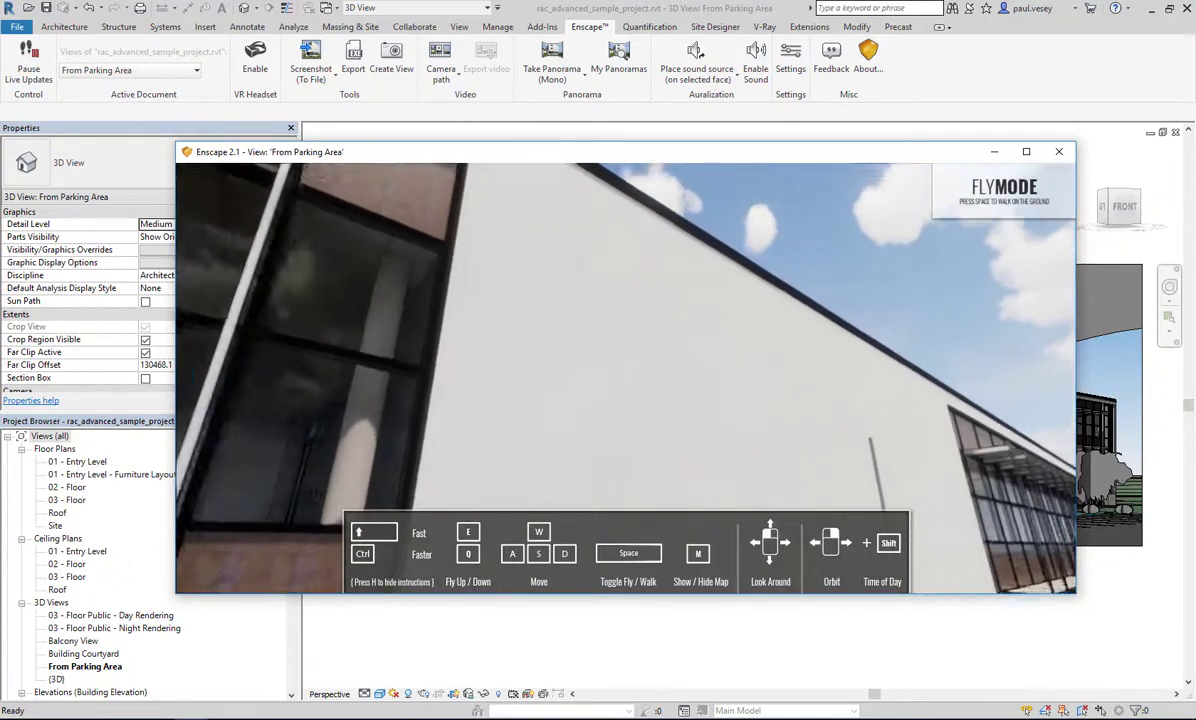
key("w")
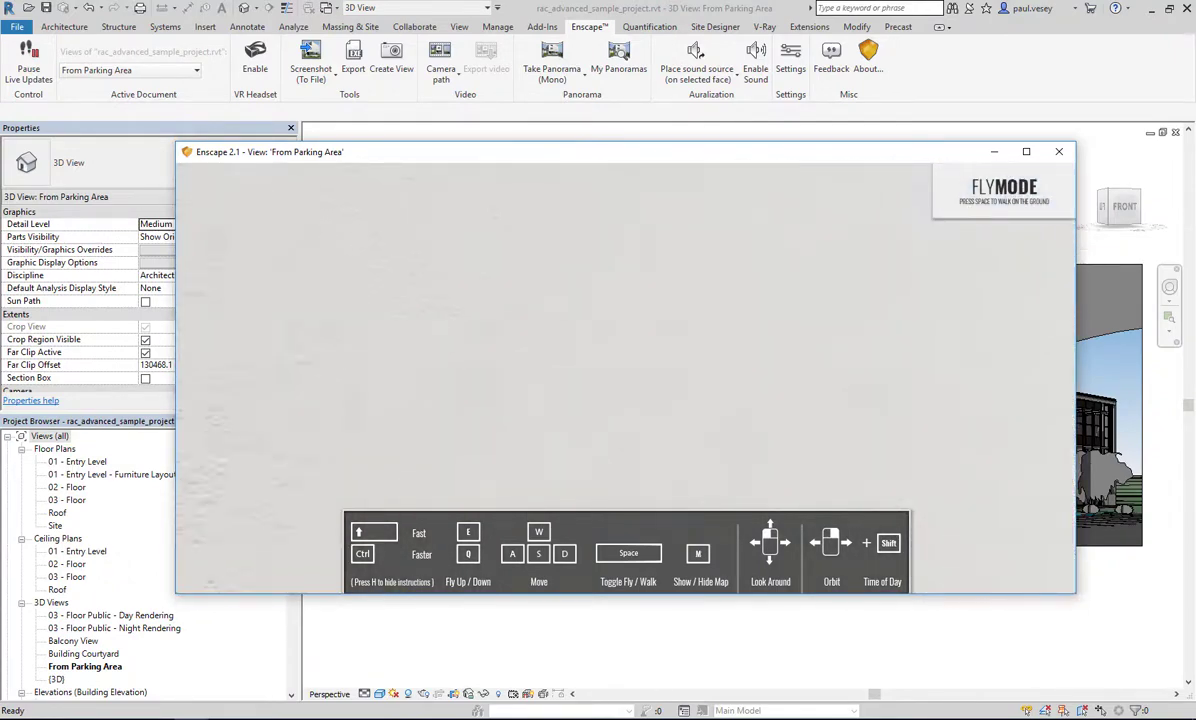
key("w")
Step: Fly along the yellow upper-floor corridor and turn to view the atrium stairs and seating area
left_click_drag(626, 370, 420, 370)
key("w")
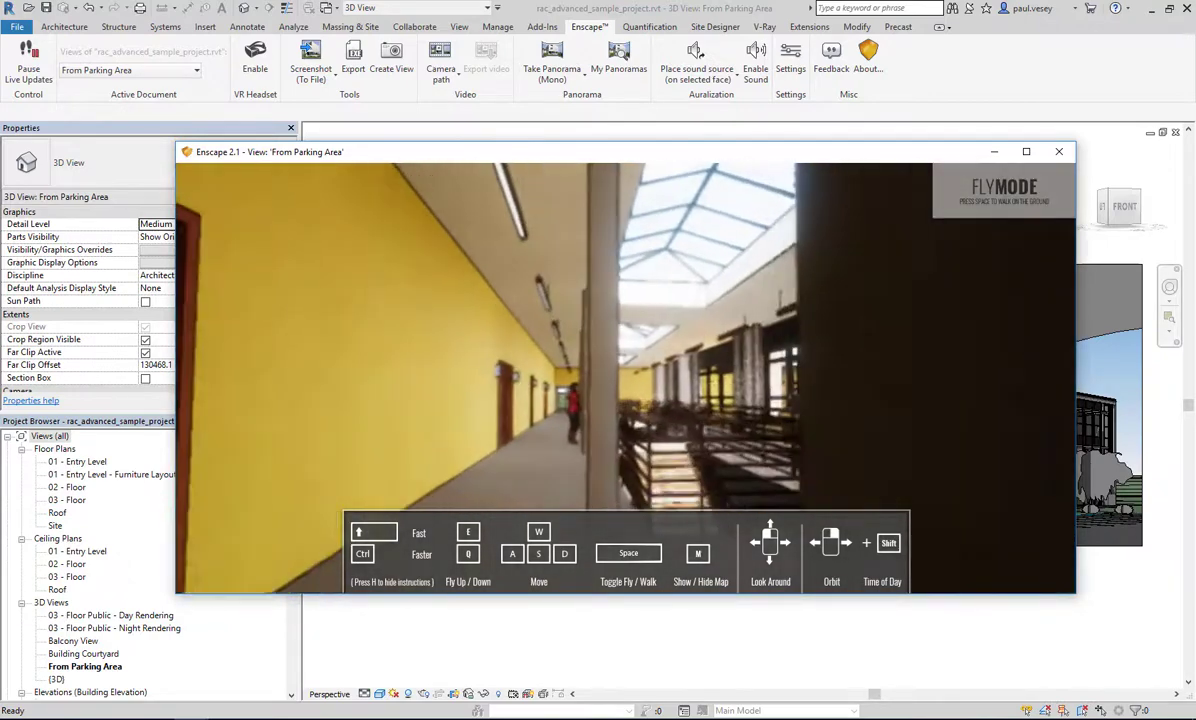
key("w")
left_click_drag(626, 370, 807, 395)
left_click_drag(700, 325, 660, 381)
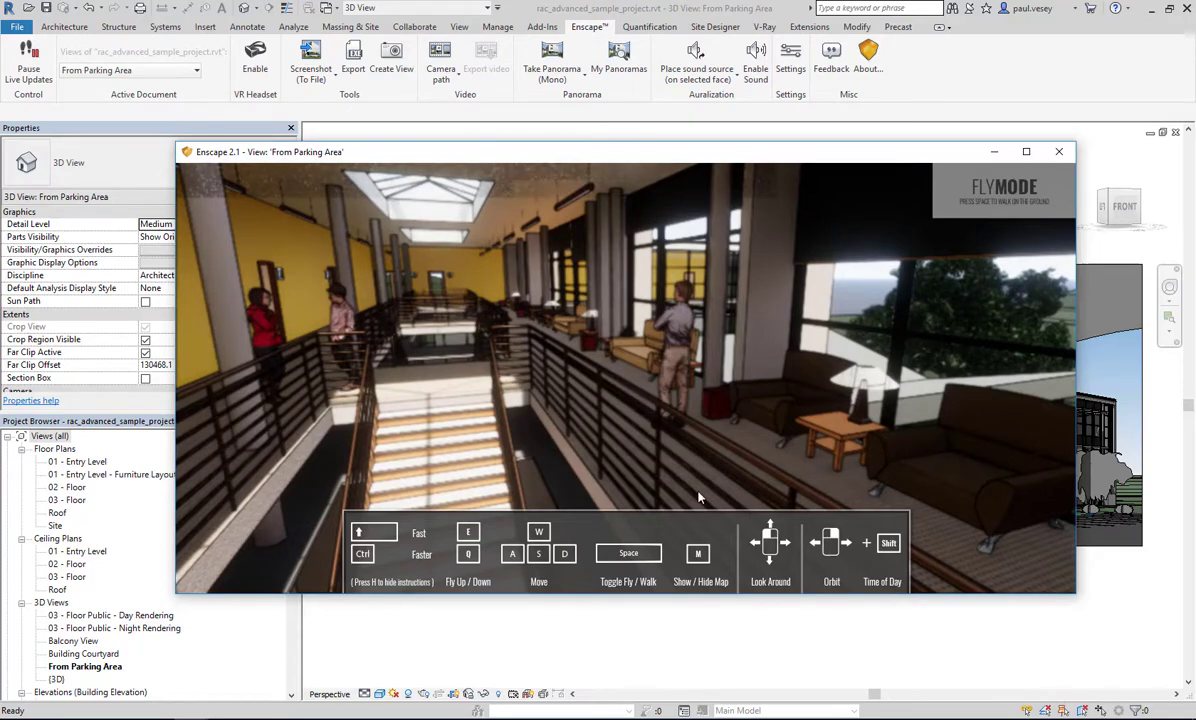
Step: Orbit around the atrium and adjust the camera height and viewing angle above the stairs and seating area
right_click_drag(614, 436, 588, 516)
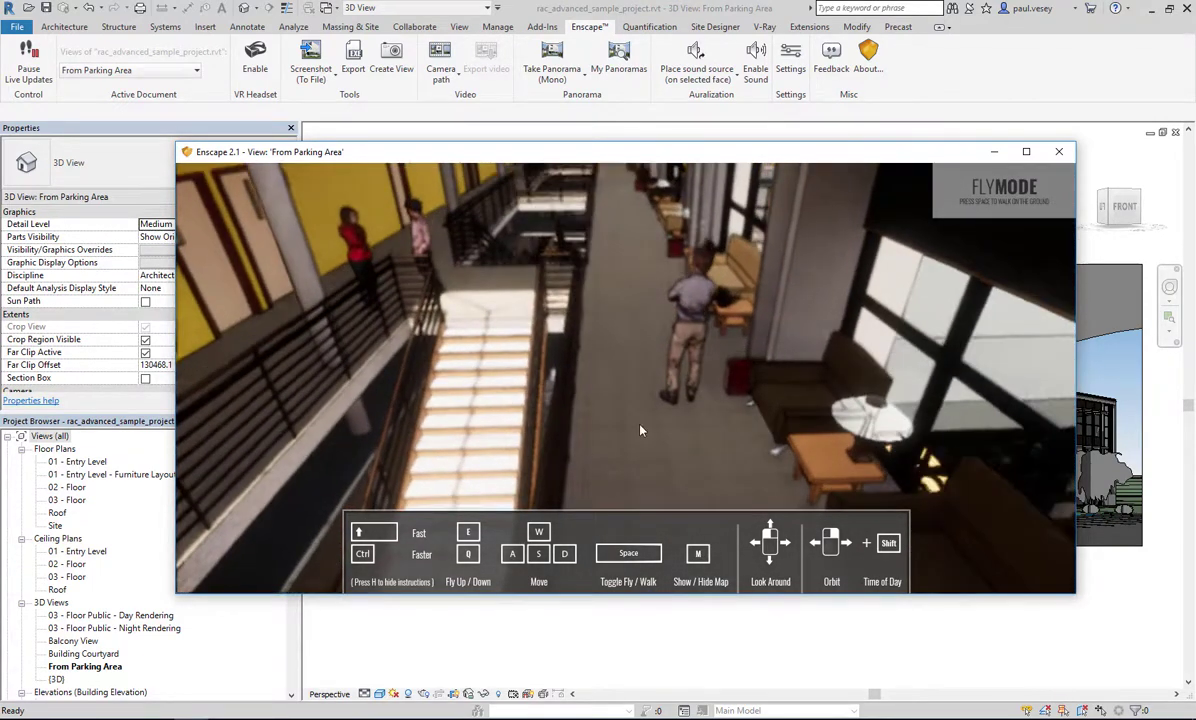
left_click_drag(626, 420, 615, 310)
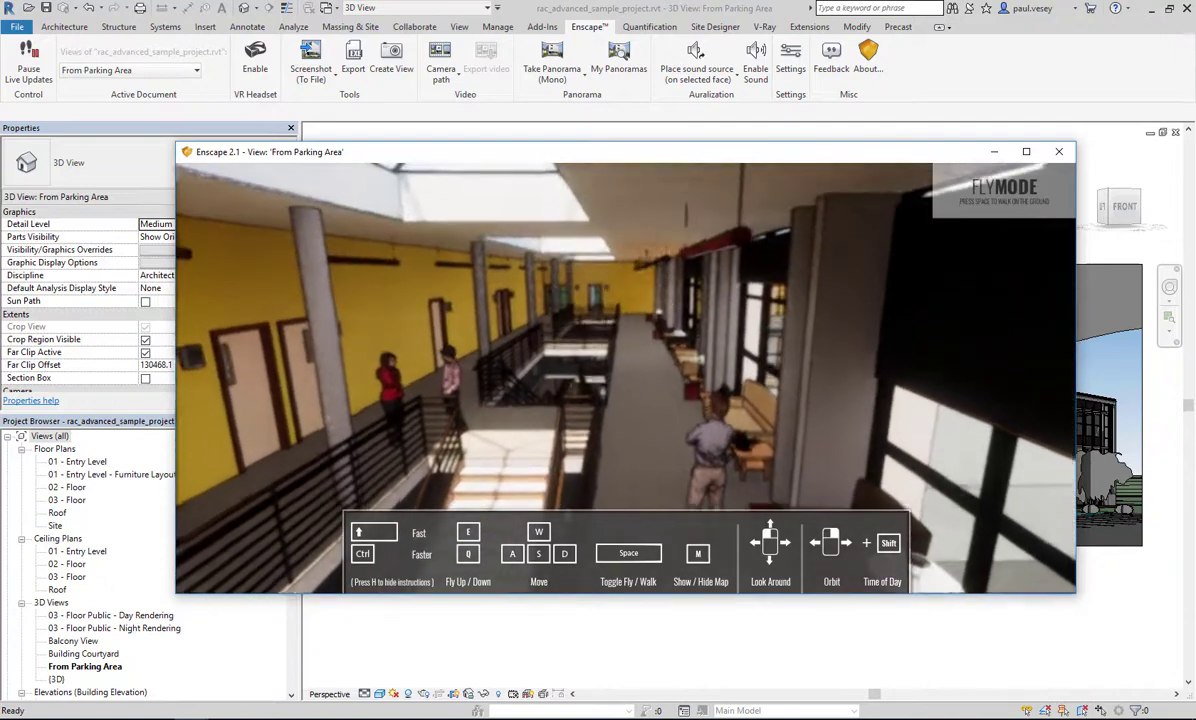
key("e")
key("q")
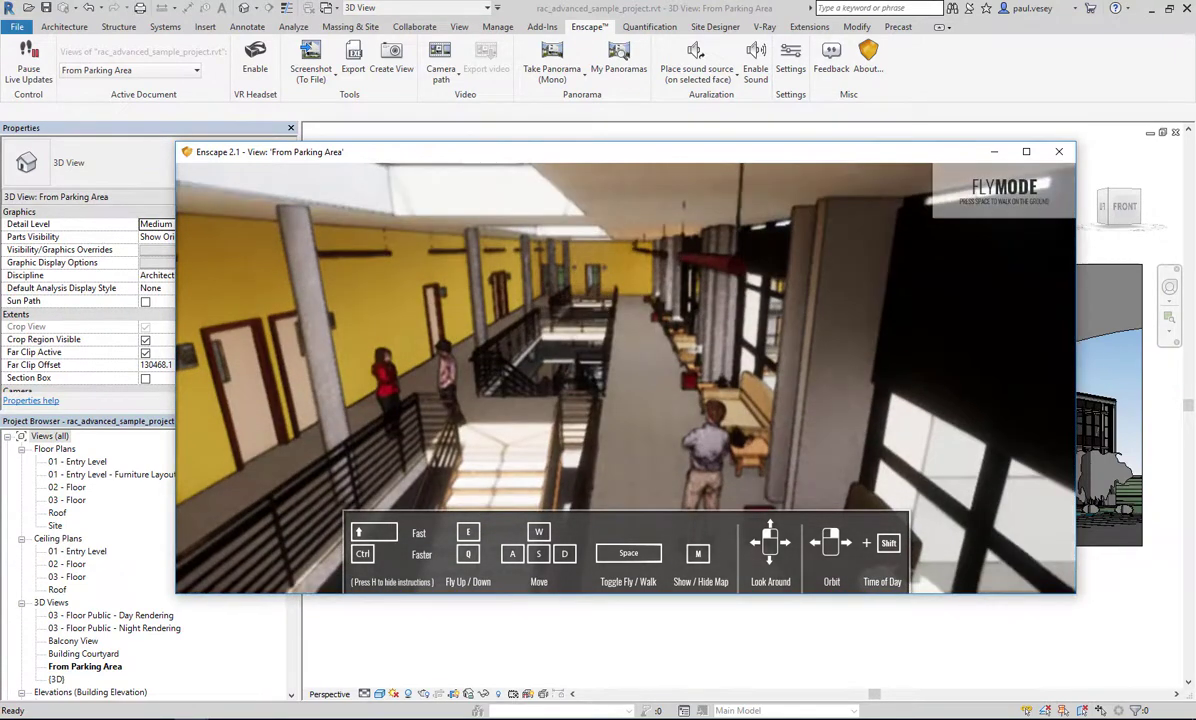
mouse_move(626, 400)
left_mouse_down()
mouse_move(598, 388)
mouse_move(639, 404)
mouse_move(615, 422)
left_mouse_up()
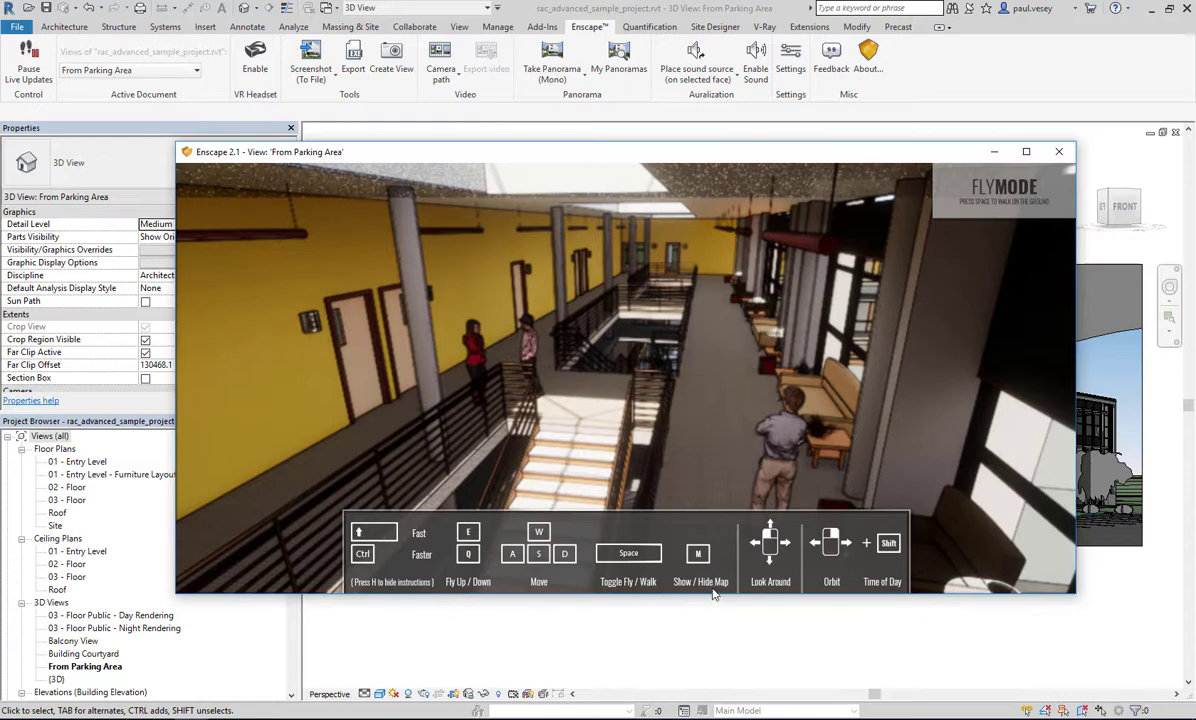
Step: Show the overview map, move forward and back along the atrium to follow the position on it, and hide the map
key("m")
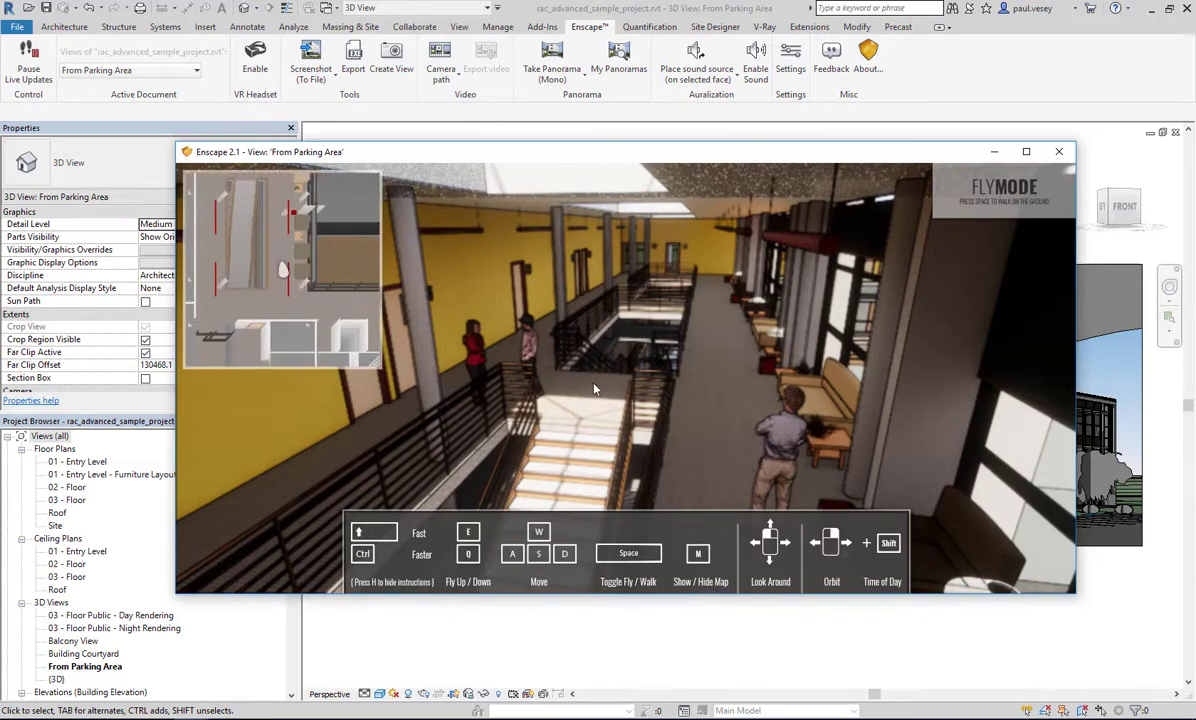
key("w")
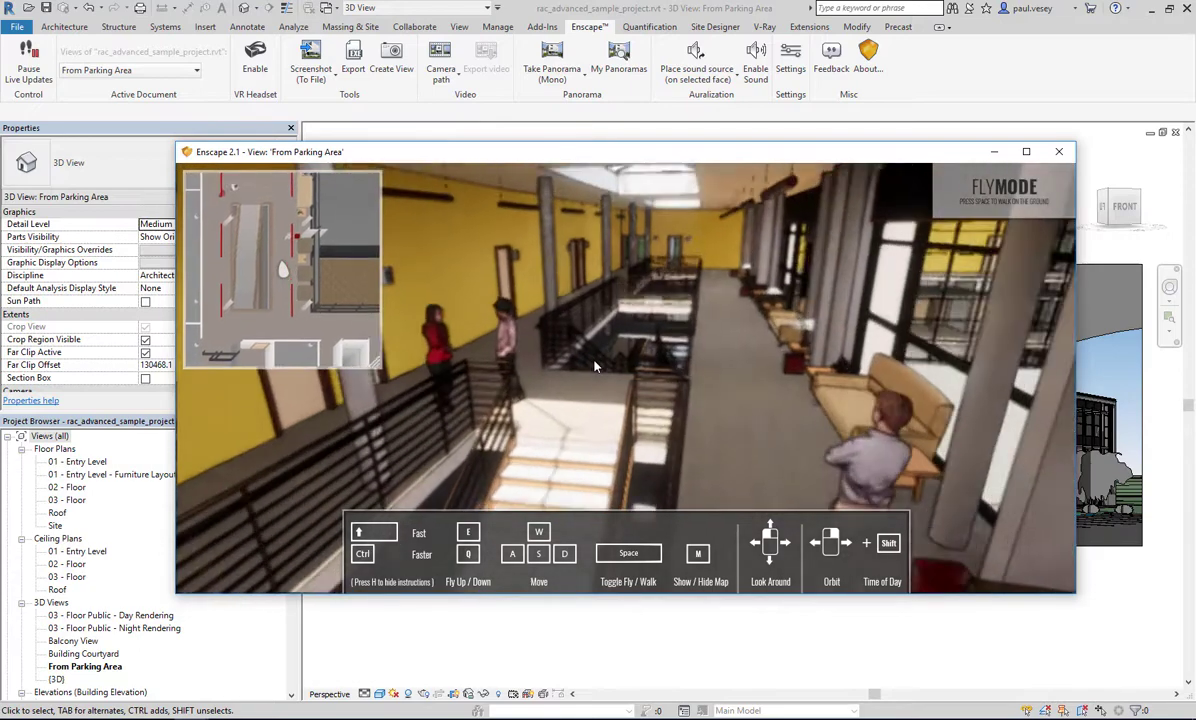
key("s")
key("s")
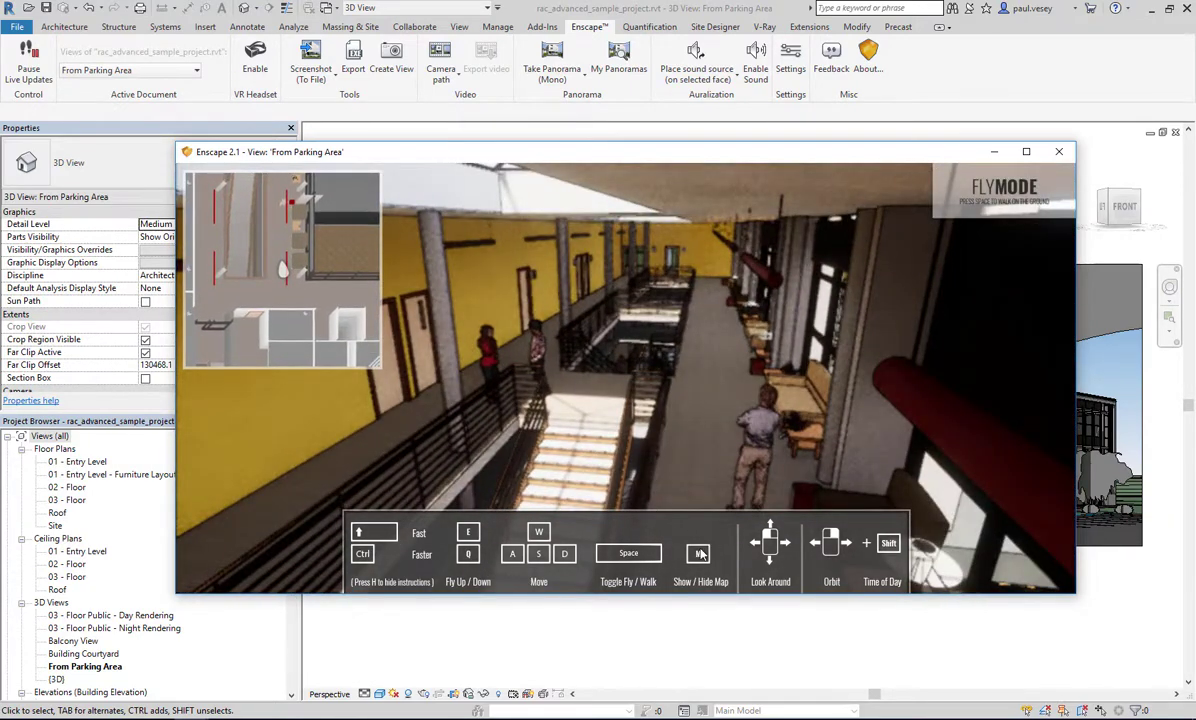
key("m")
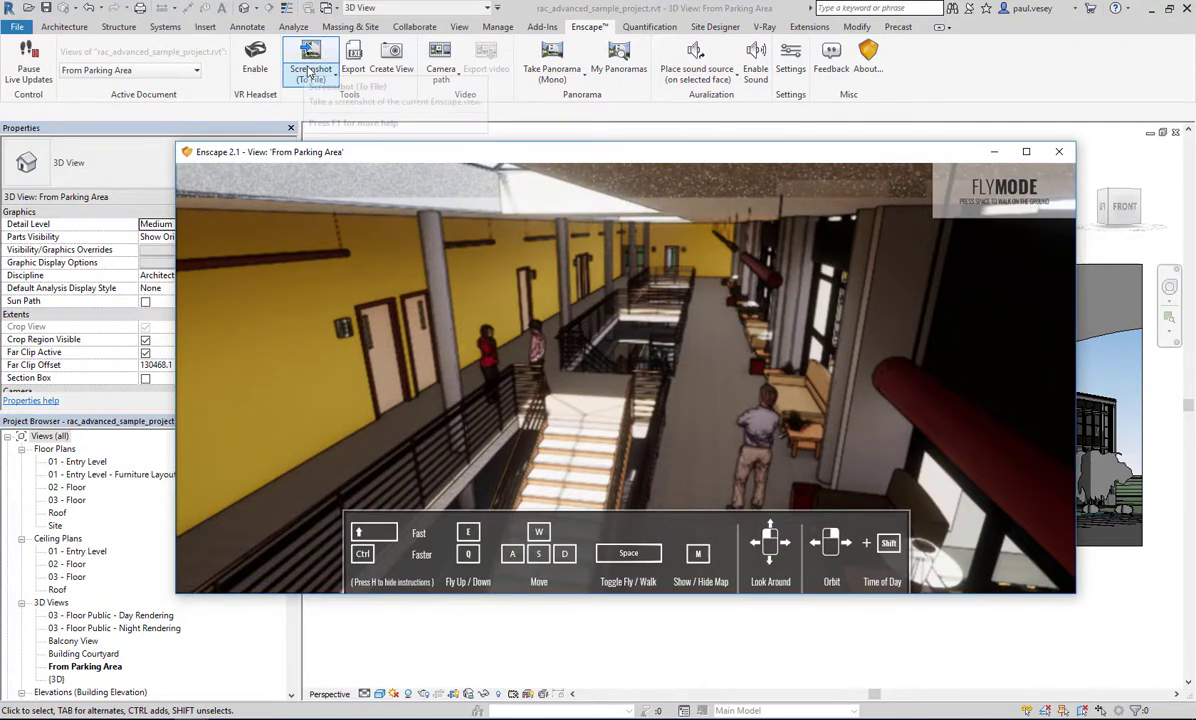
left_click(313, 76)
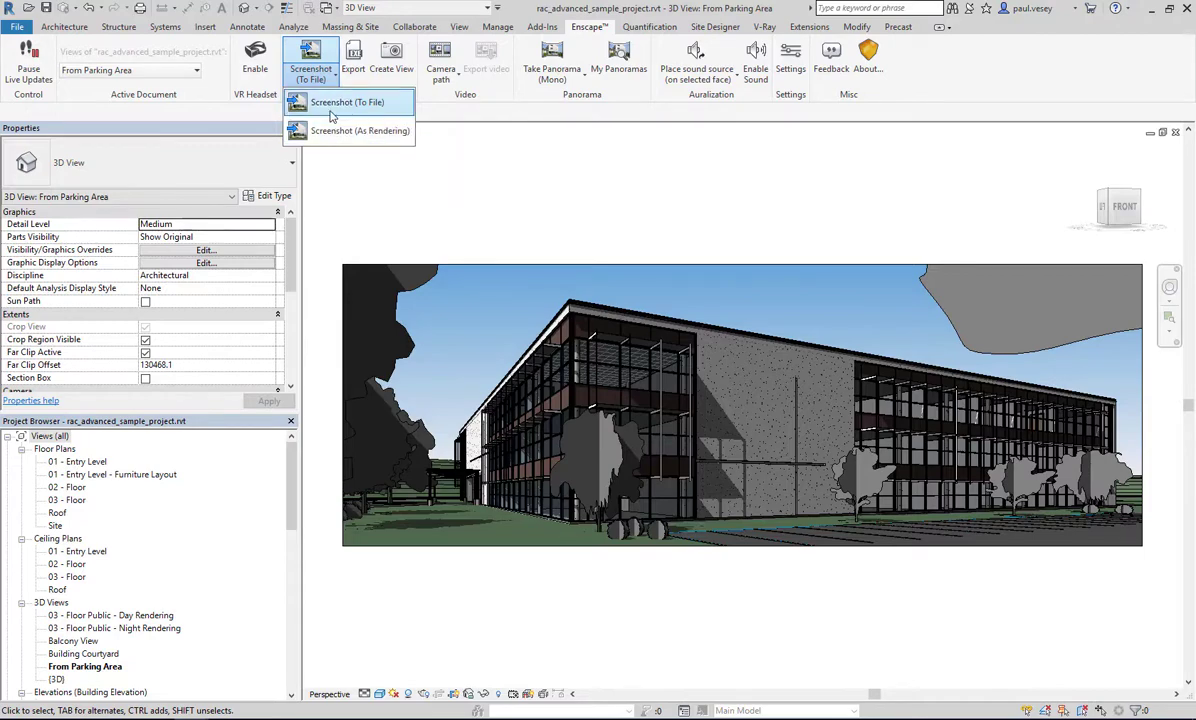
left_click(329, 108)
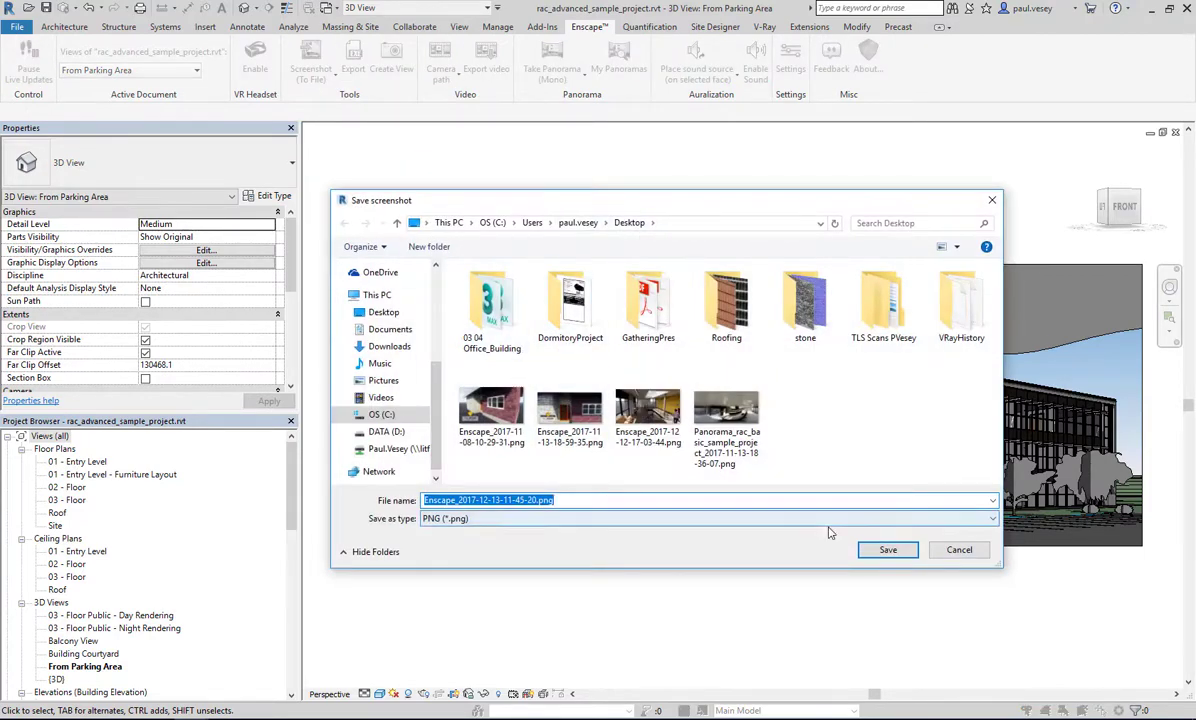
left_click(888, 549)
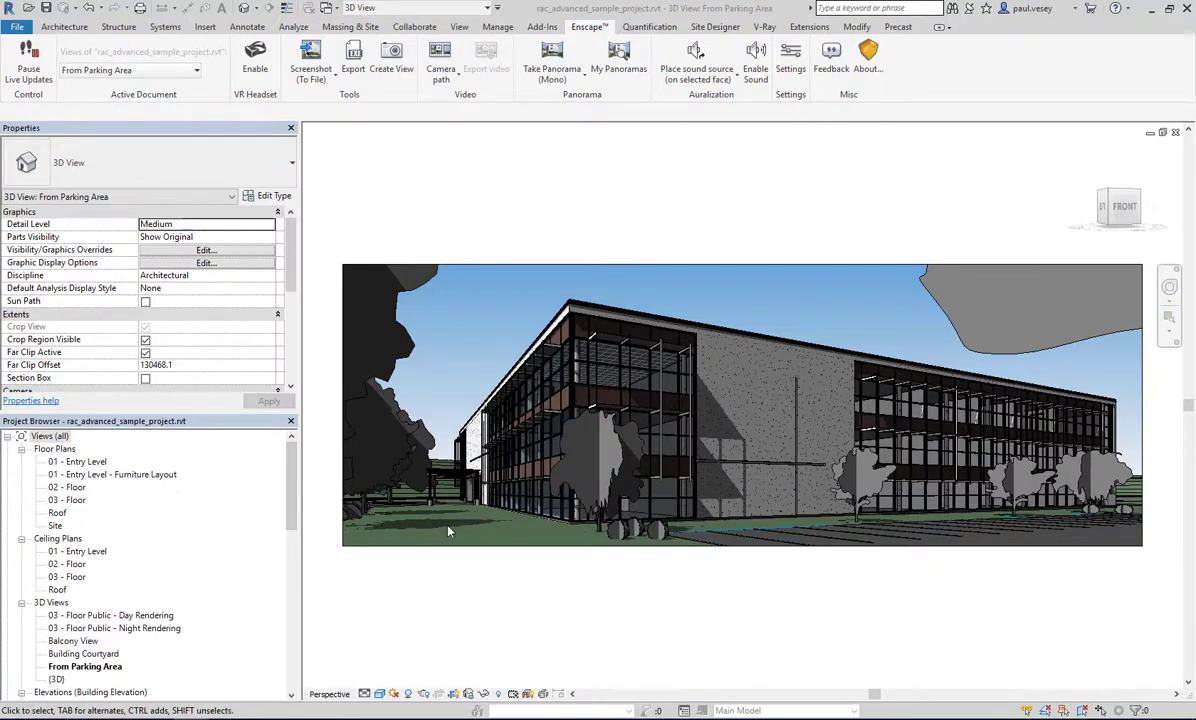
left_click(268, 670)
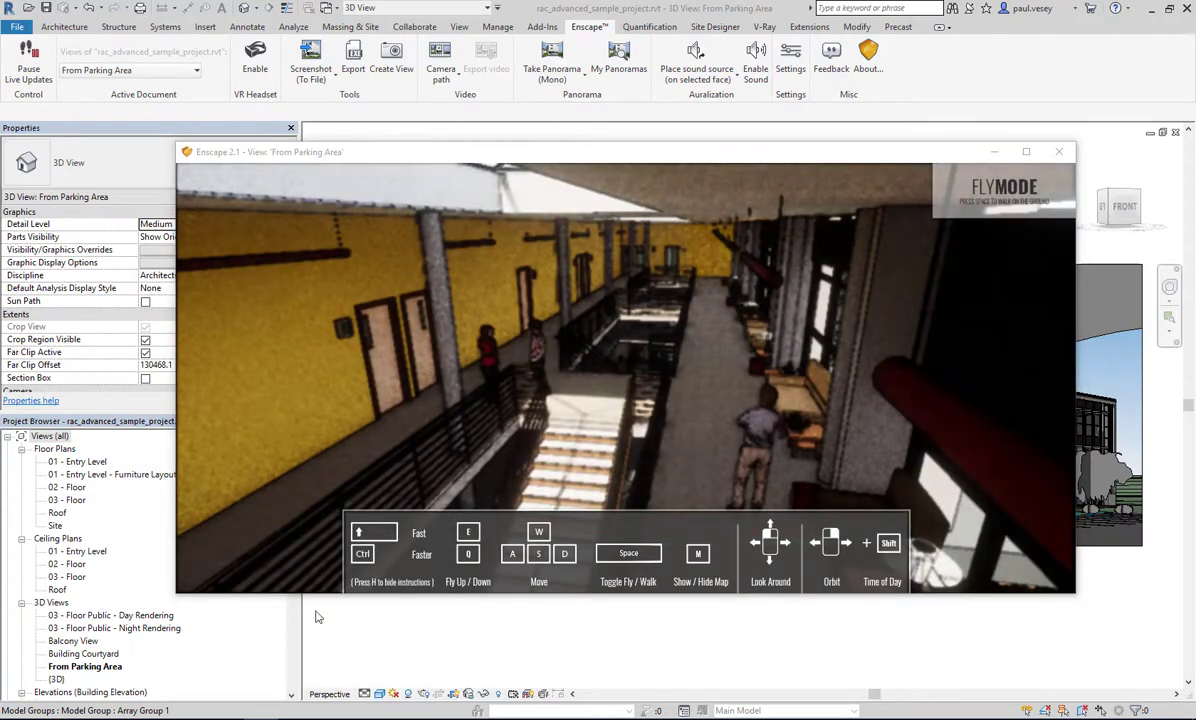
left_click(300, 718)
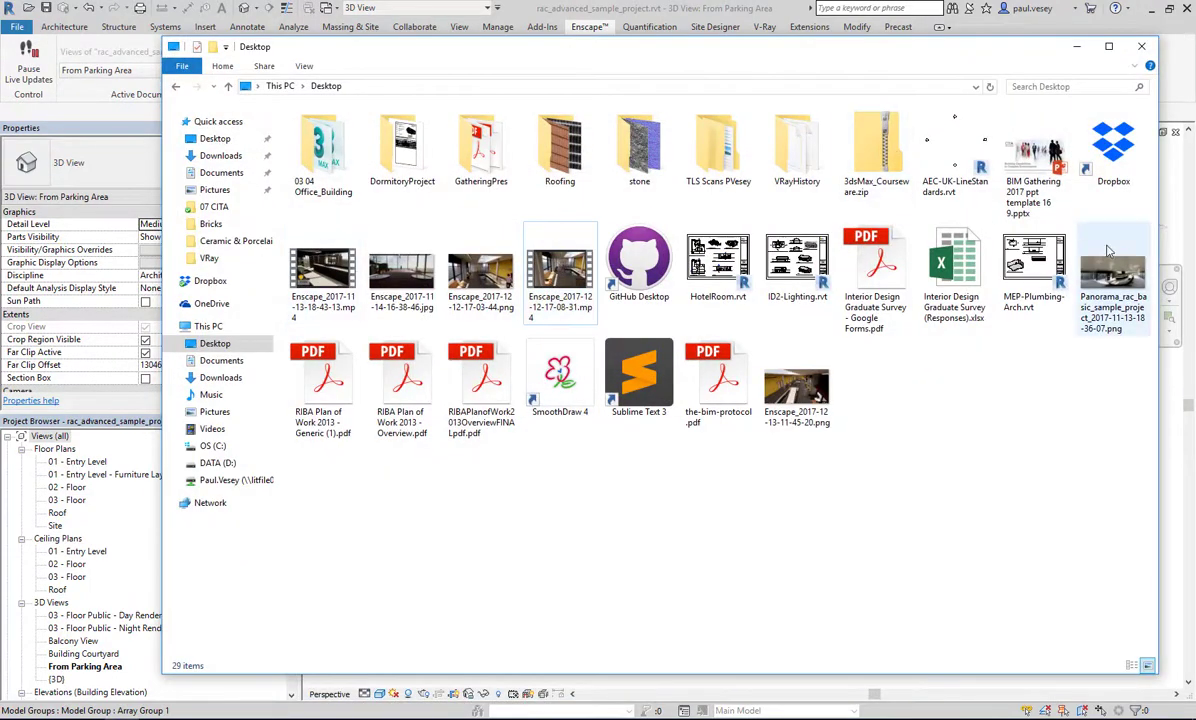
left_click(797, 392)
right_click(797, 395)
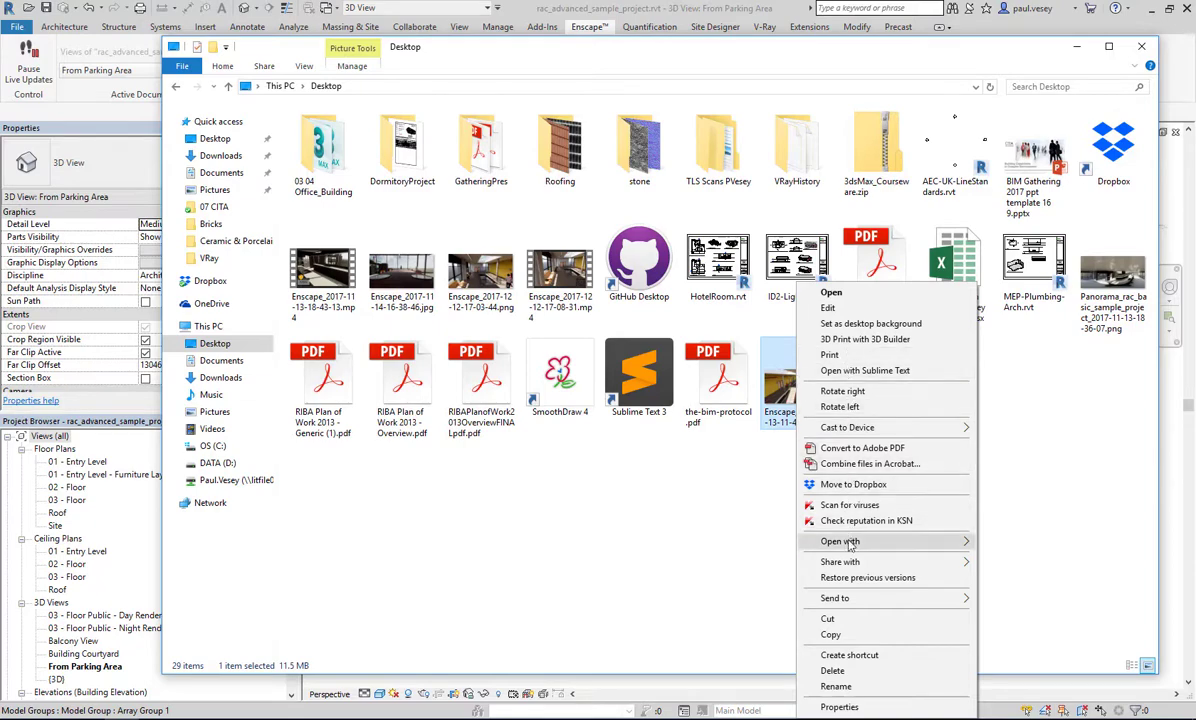
mouse_move(840, 541)
left_click(1010, 605)
left_click_drag(1030, 46, 897, 90)
left_click(938, 98)
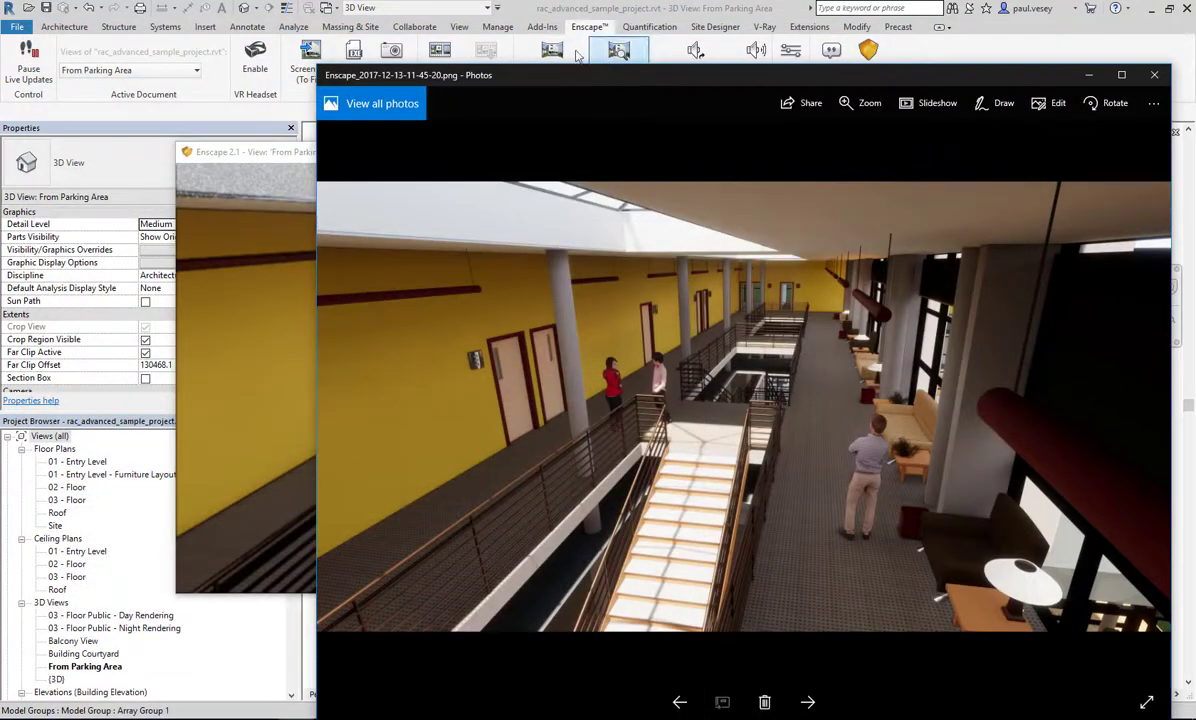
left_click_drag(518, 74, 398, 24)
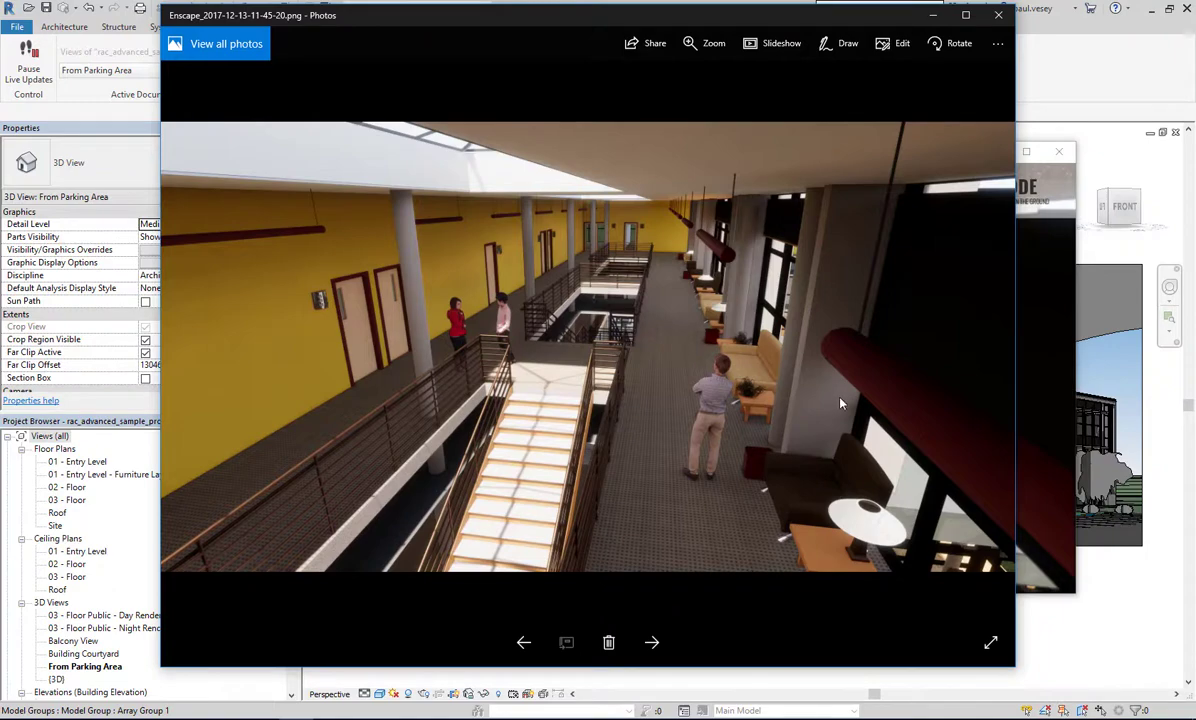
Step: Browse the earlier Enscape images and videos in Photos to compare them with the new screenshot
left_click(524, 642)
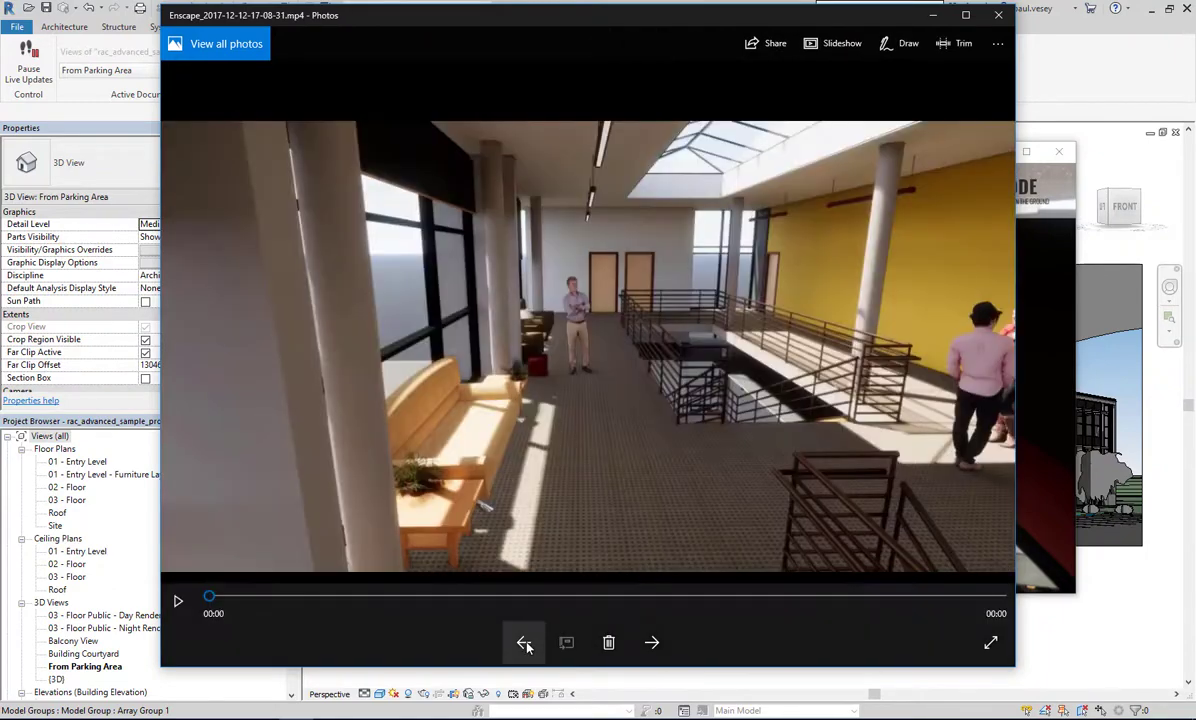
left_click(651, 642)
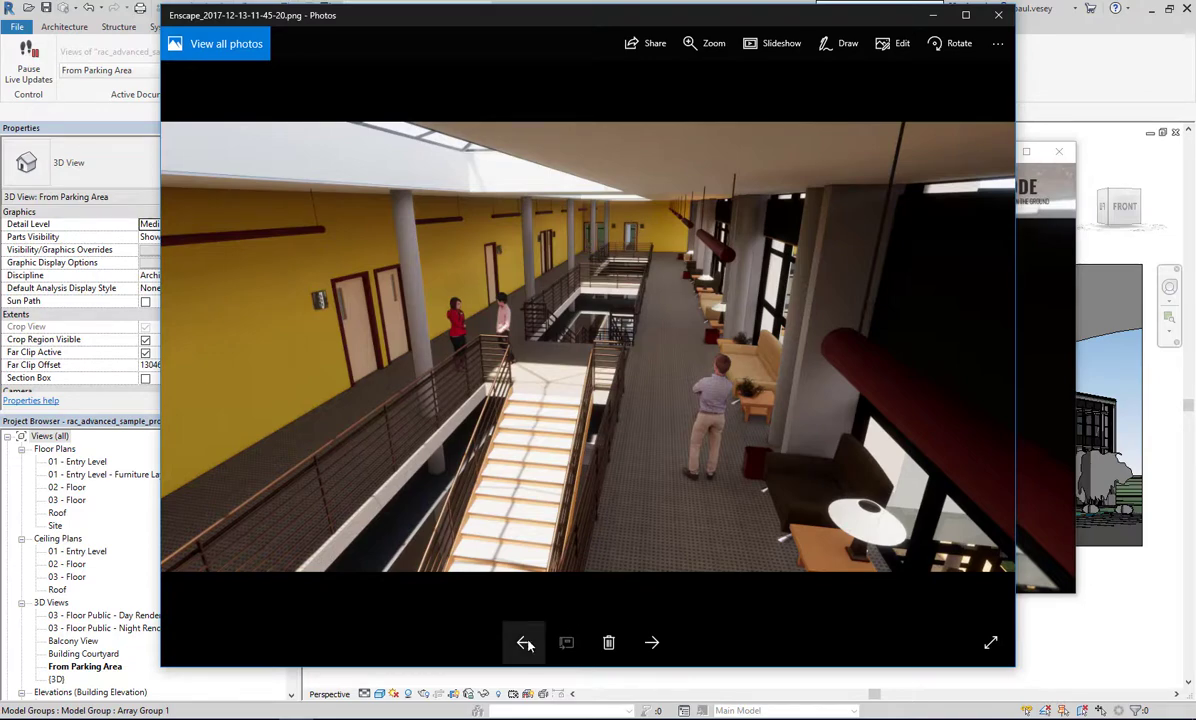
left_click_drag(469, 7, 509, 278)
left_click_drag(598, 309, 582, 40)
left_click(567, 713)
left_click(556, 670)
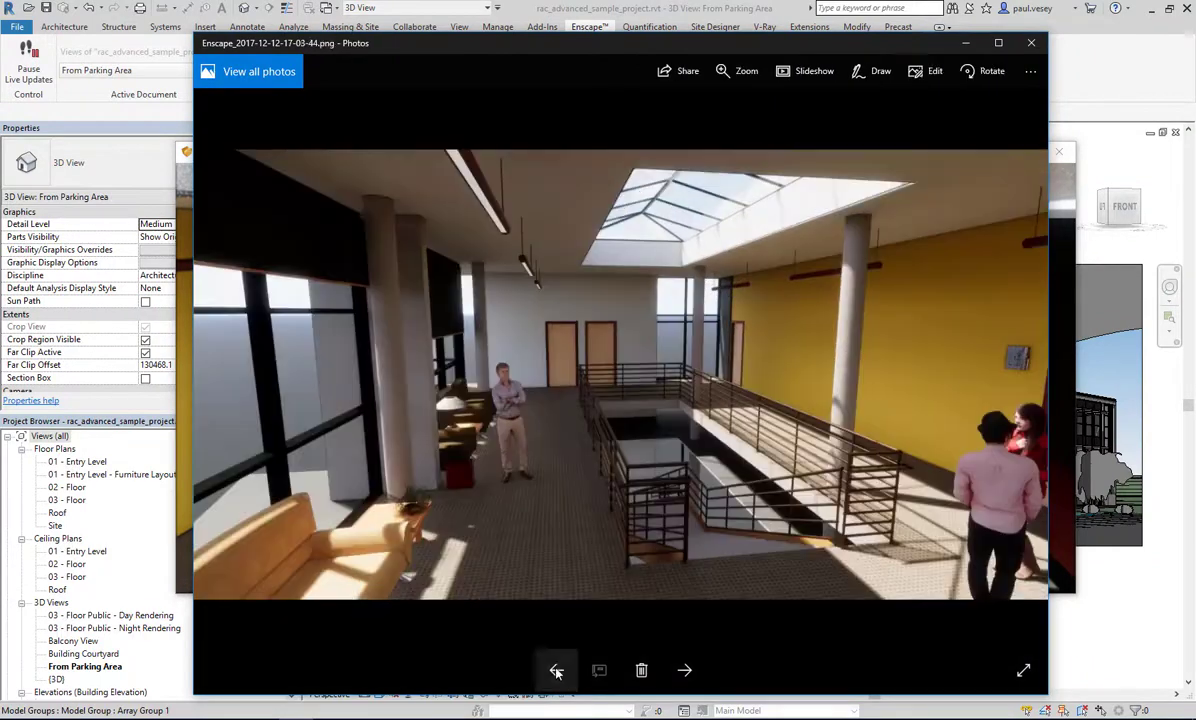
left_click(556, 670)
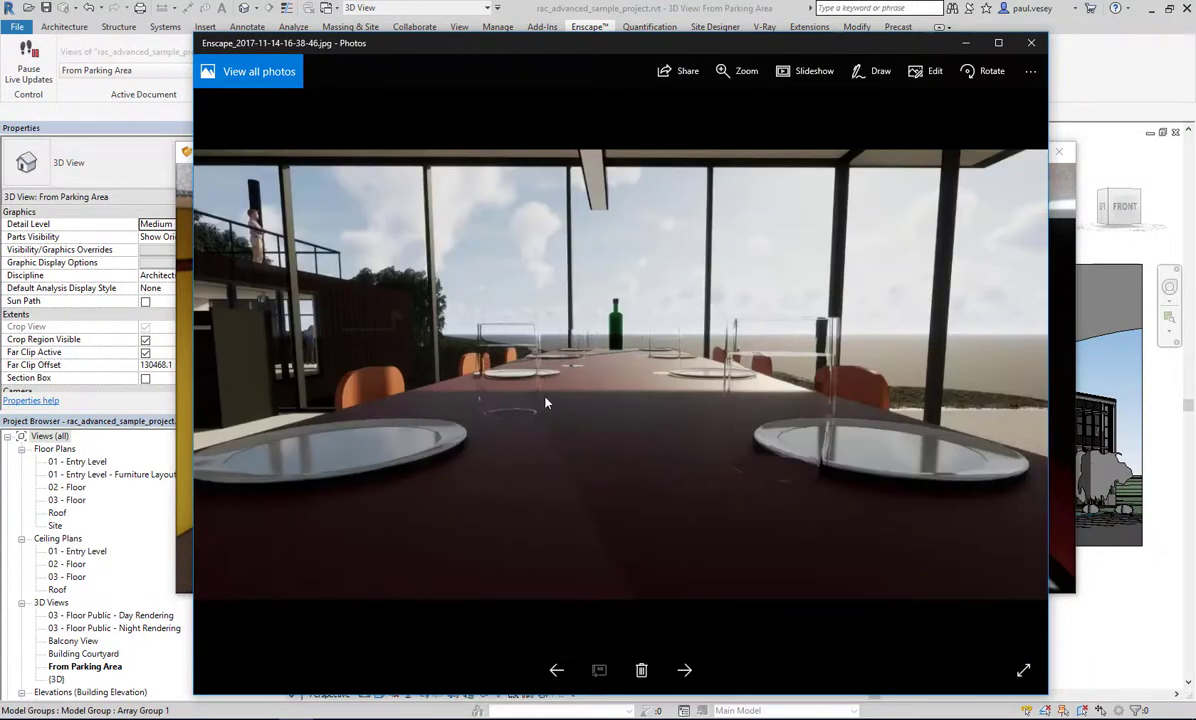
left_click(558, 670)
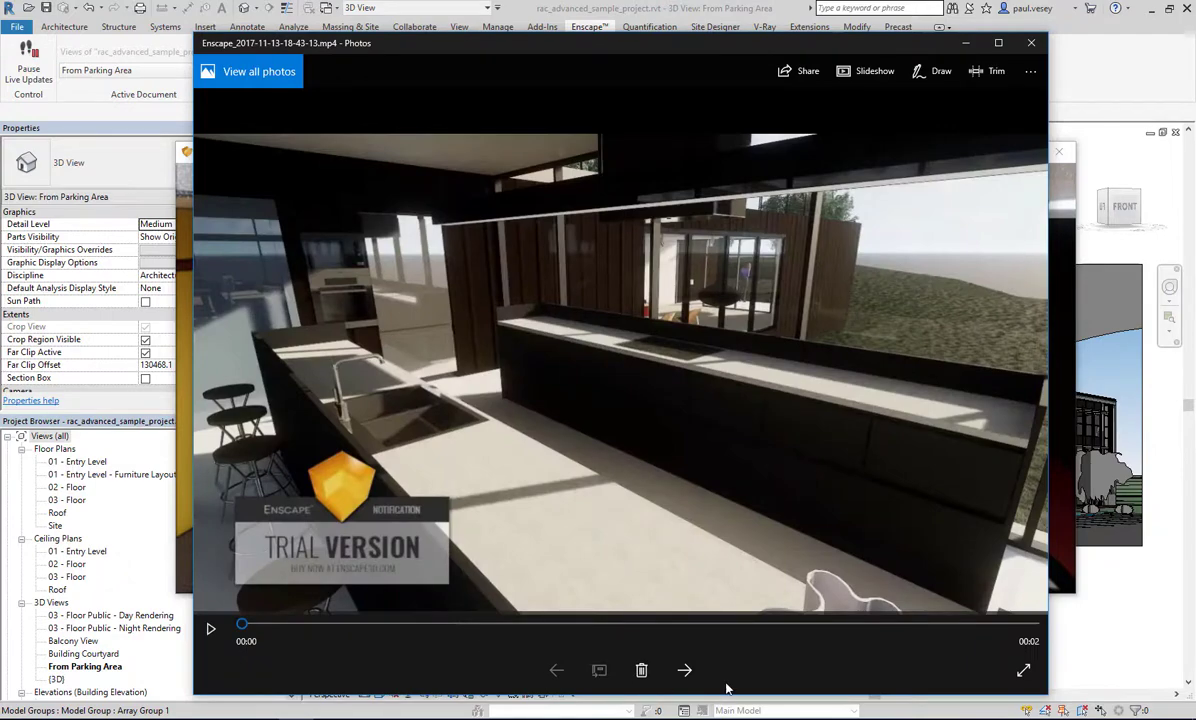
left_click(685, 672)
left_click(685, 672)
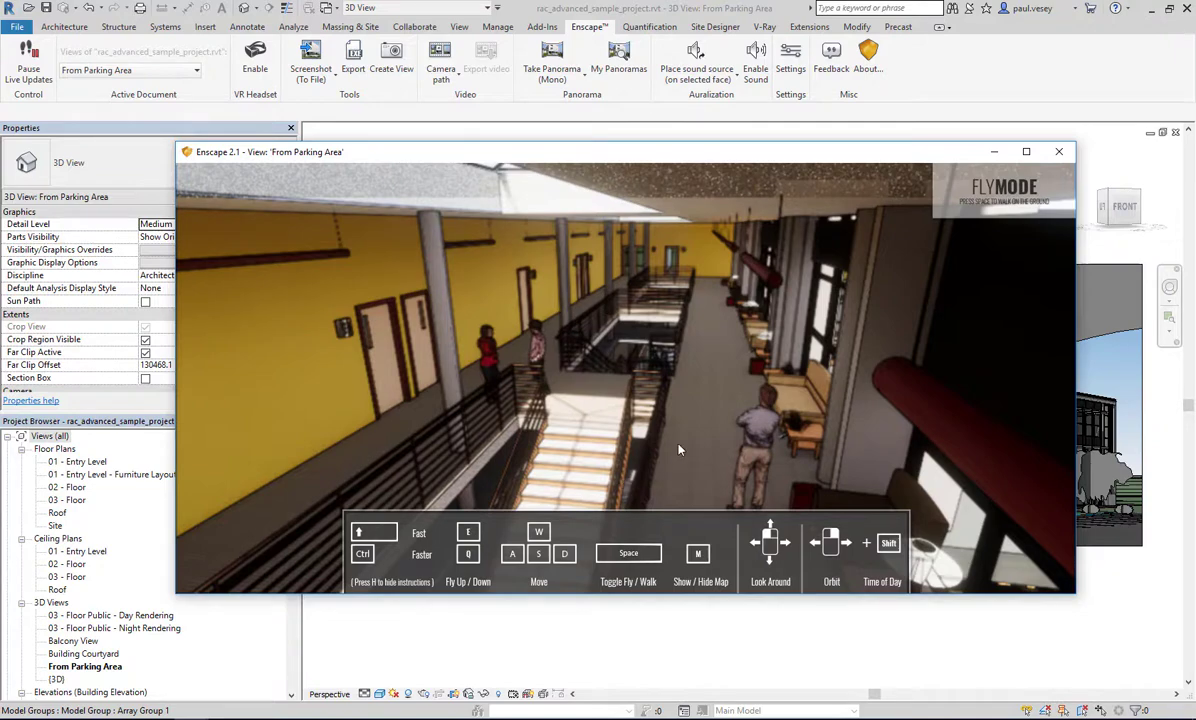
Step: Export the model to the Desktop as the standalone application Enscape__rac_advanced_sample_project.rvt.exe
left_click(354, 62)
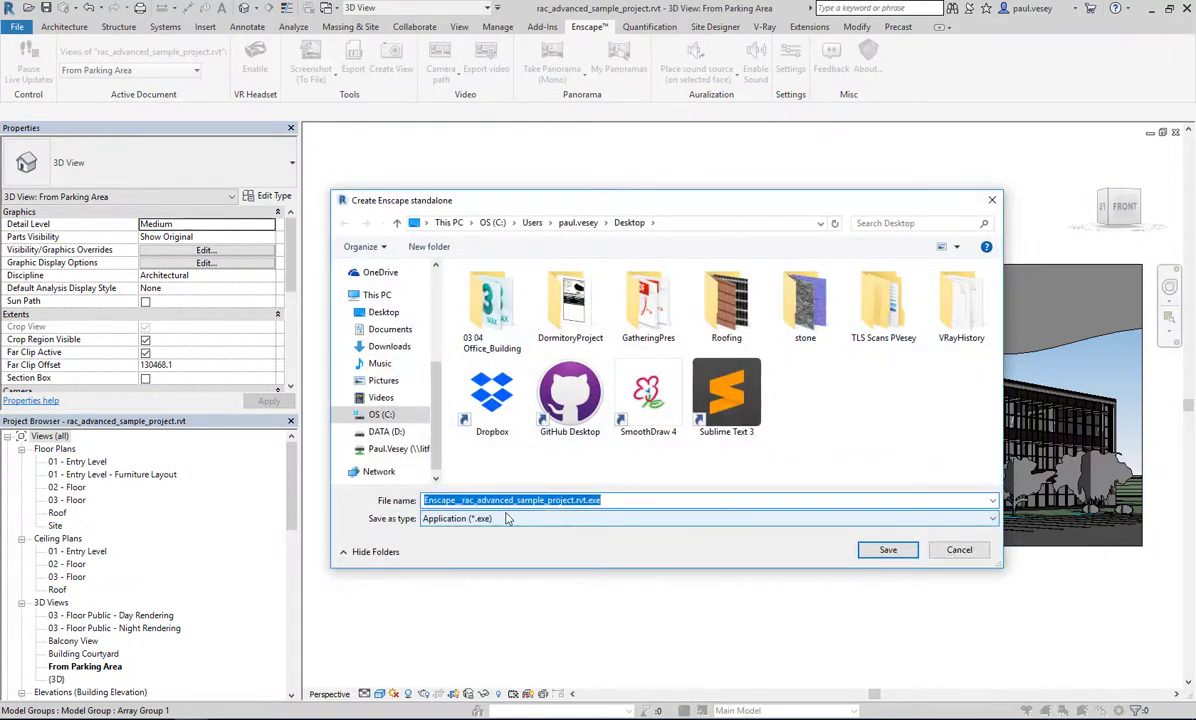
left_click(886, 549)
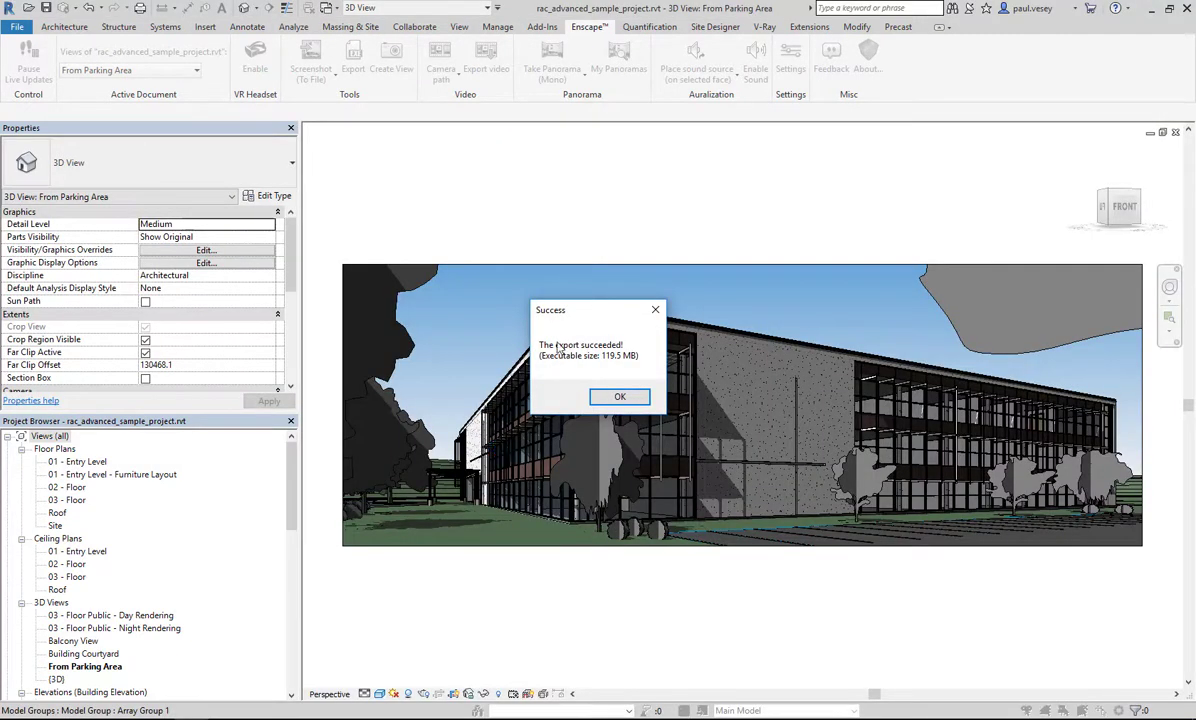
left_click(620, 397)
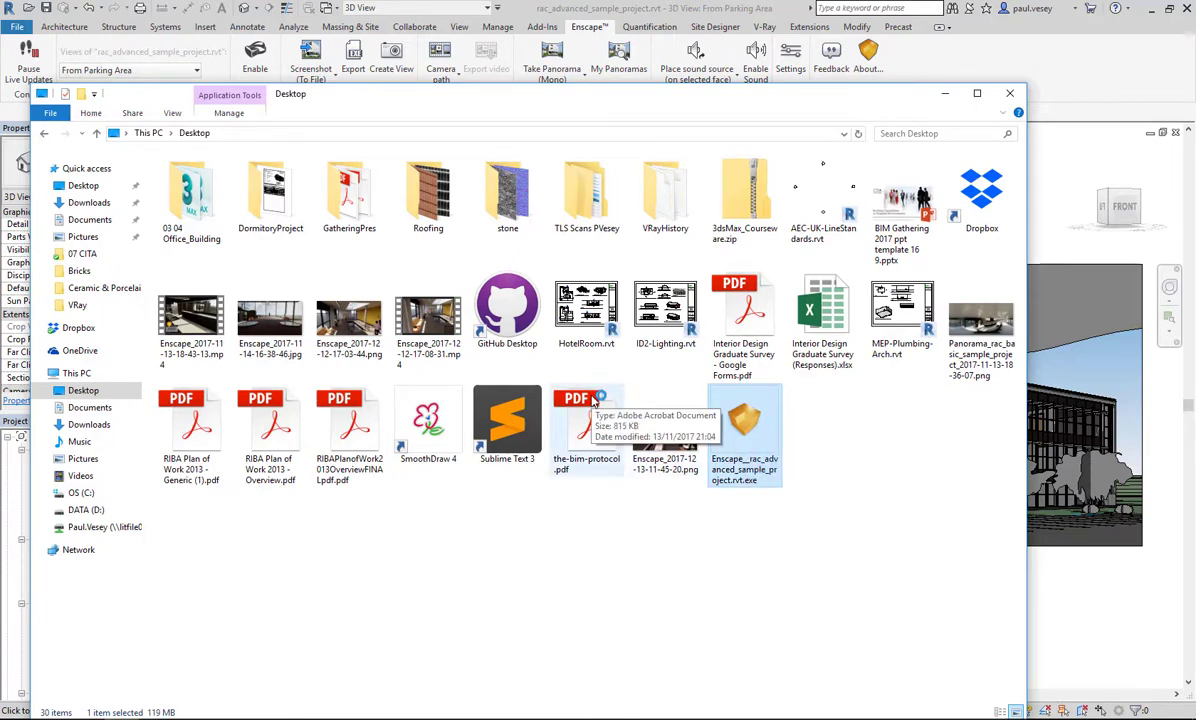
Step: Run the exported standalone application and fly along the upper floor past the seating area to the glazed facade
key("Return")
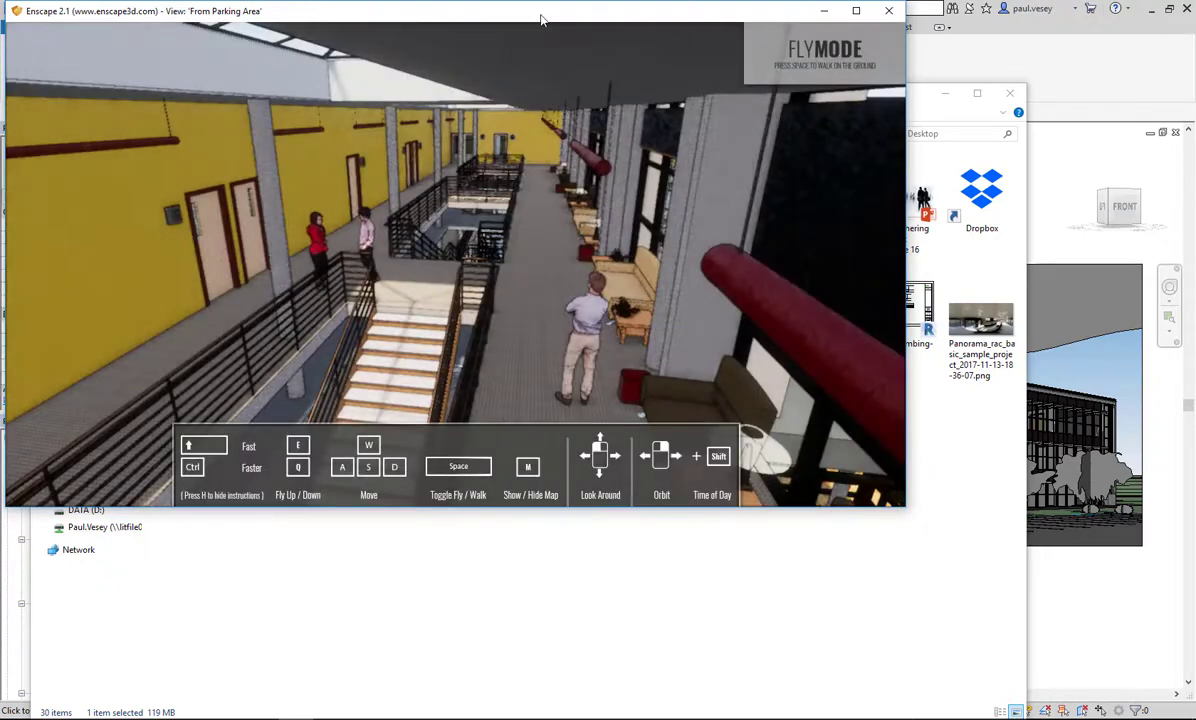
left_click_drag(535, 22, 648, 141)
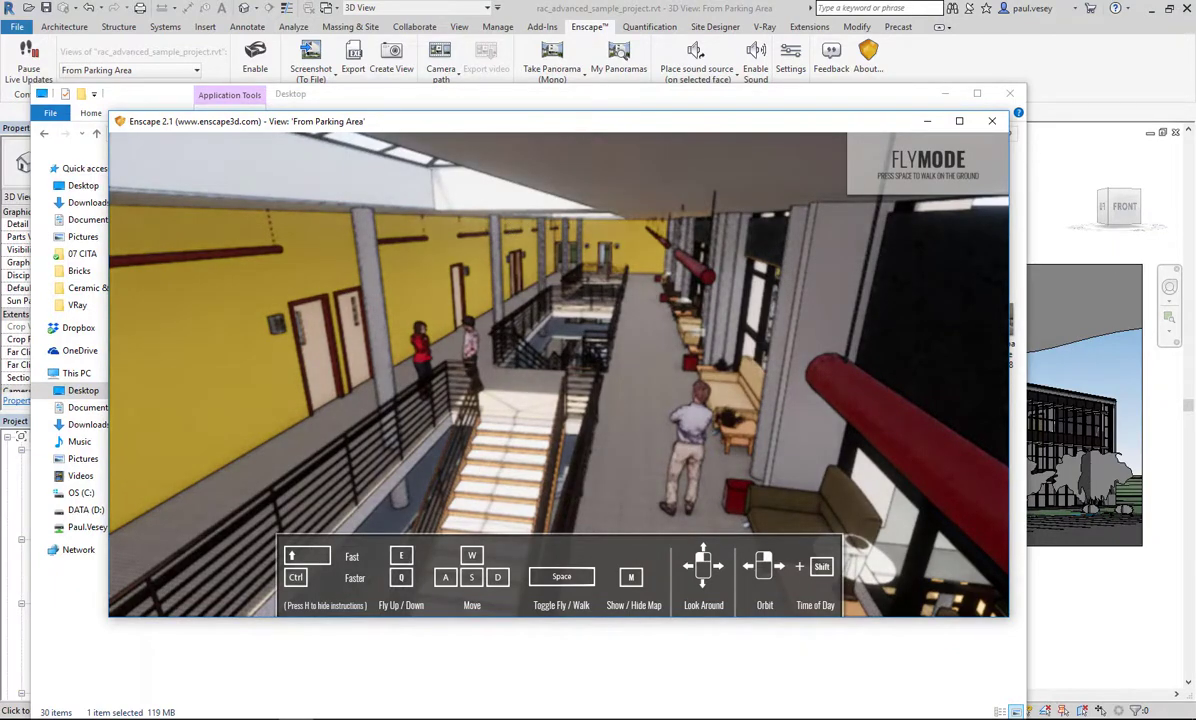
key("w")
left_click_drag(515, 371, 680, 333)
key("w")
key("w")
key("w")
key("w")
key("w")
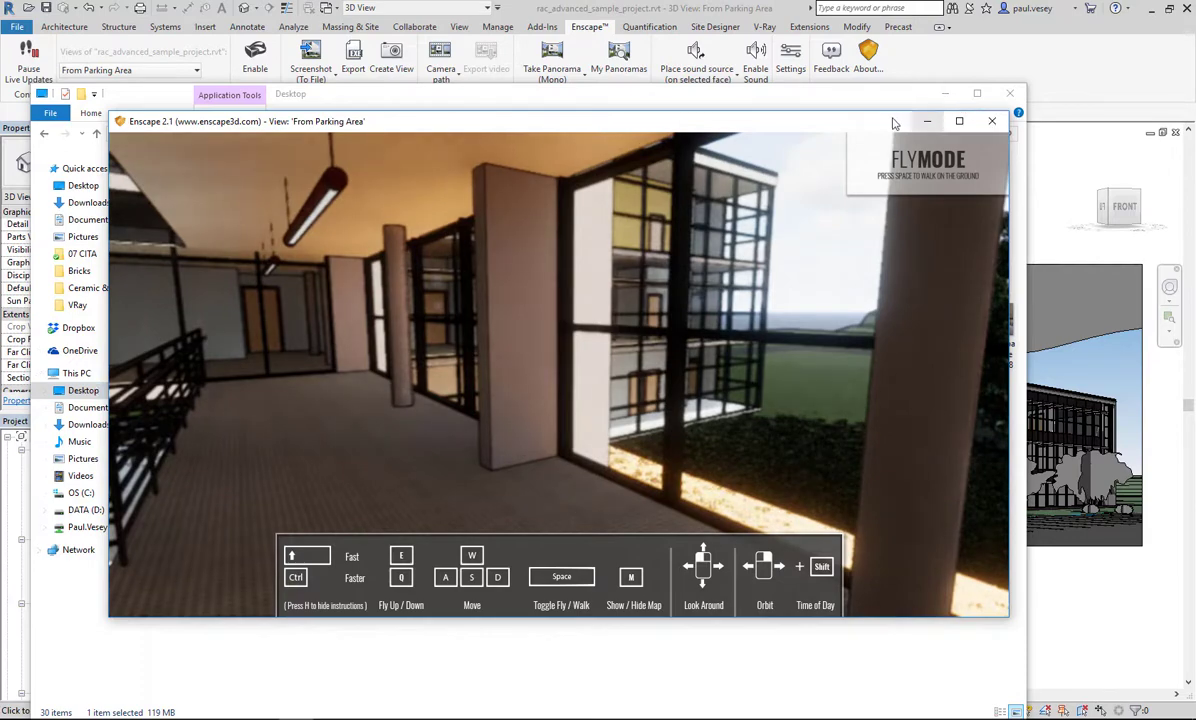
Step: Close the standalone viewer and return to the live Enscape window over the Revit project
left_click_drag(878, 126, 849, 144)
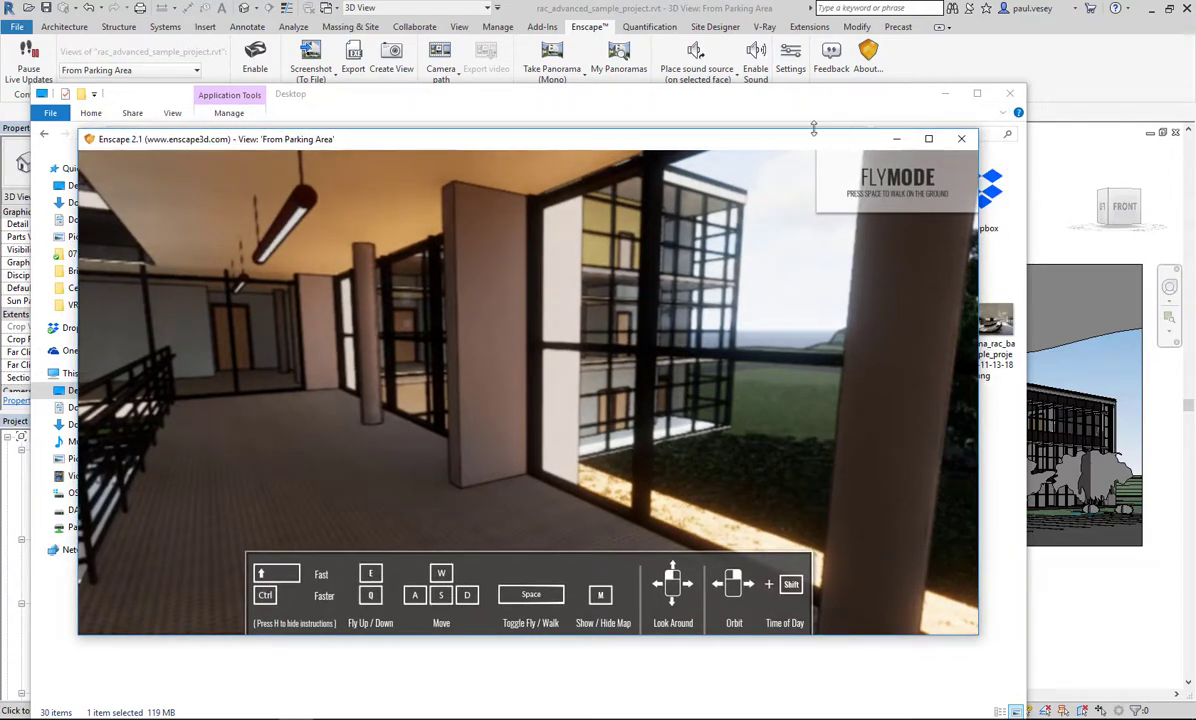
left_click(960, 141)
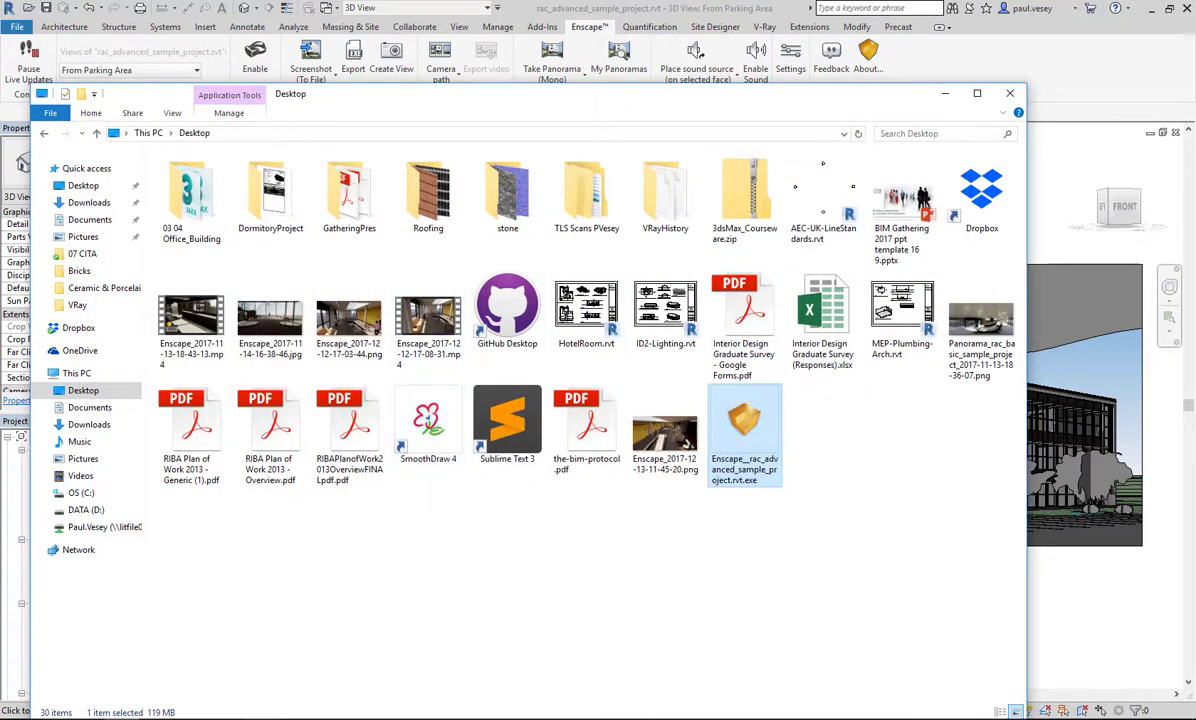
left_click(241, 688)
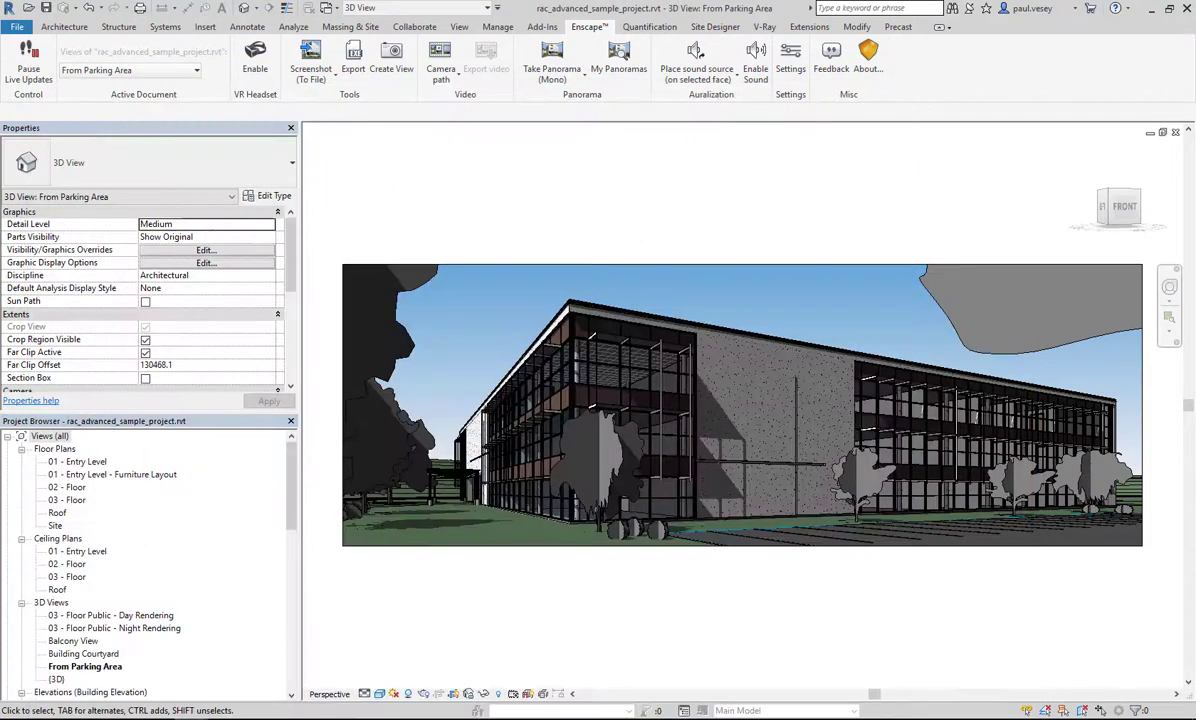
left_click(110, 690)
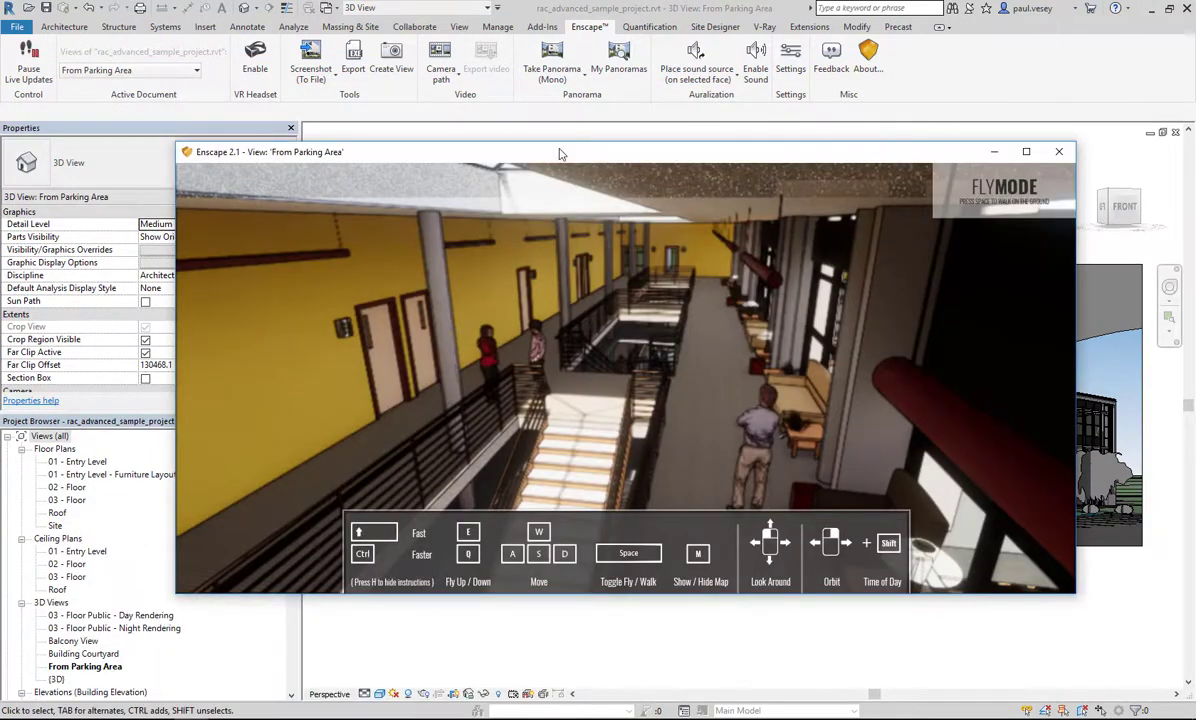
left_click_drag(559, 152, 533, 157)
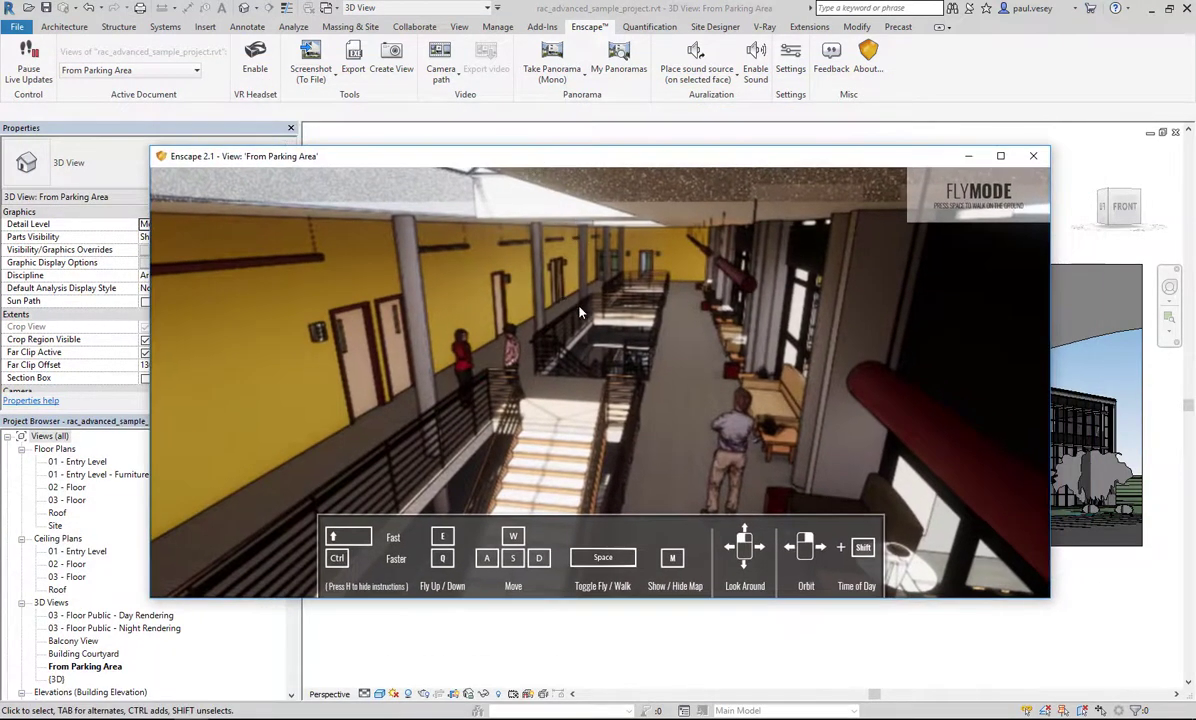
Step: Fly forward above the atrium and look around the upper floor, including up at the skylight
key("w")
left_click_drag(583, 314, 180, 255)
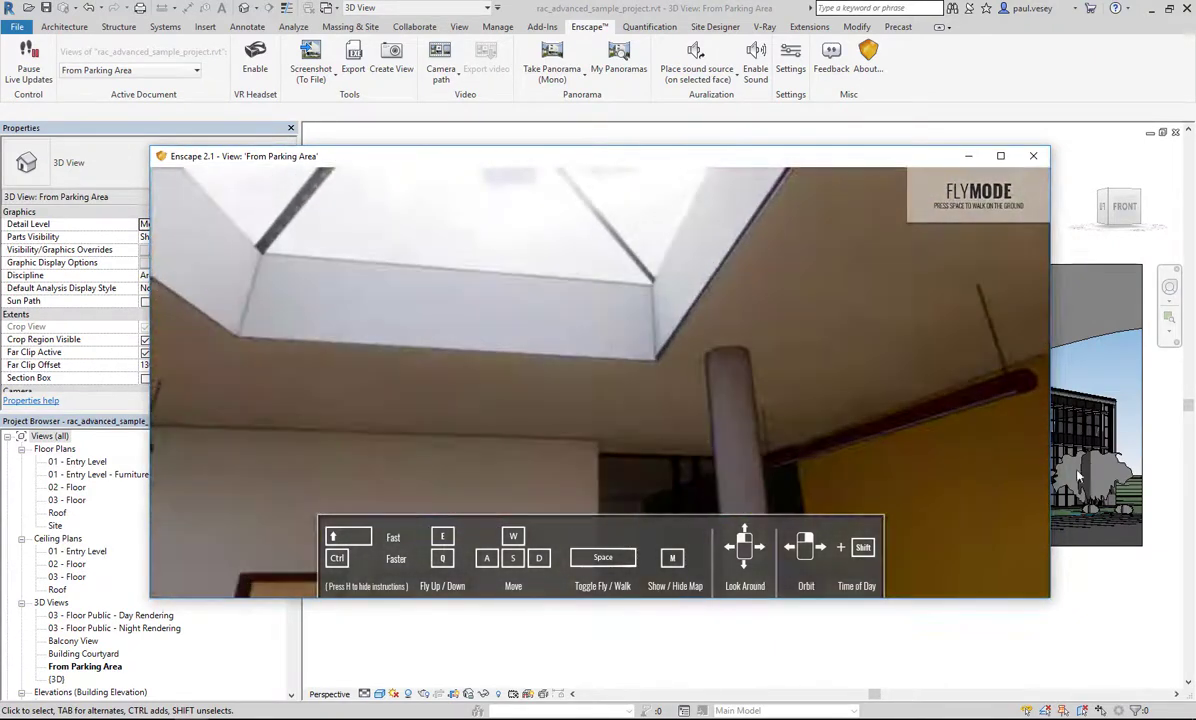
left_click_drag(1000, 462, 516, 168)
left_click_drag(560, 385, 60, 405)
Step: Fly down through the atrium beneath the stairs to the ground-floor hall
key("w")
key("w")
key("w")
key("w")
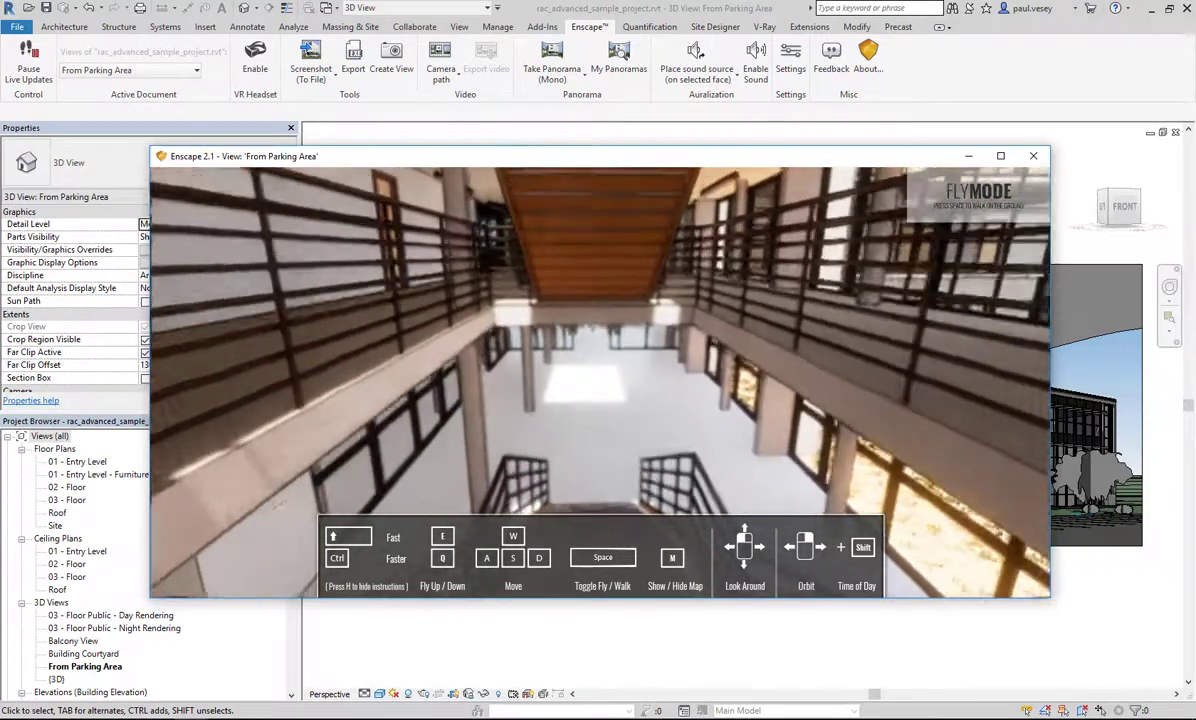
key("w")
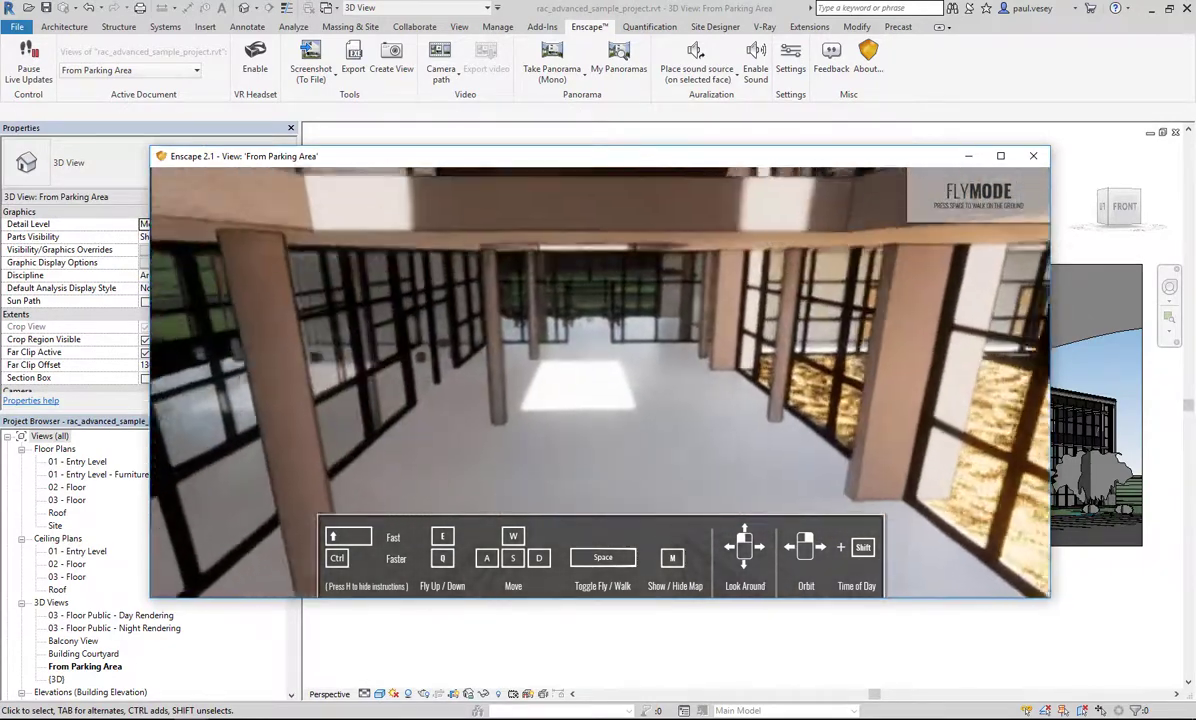
key("w")
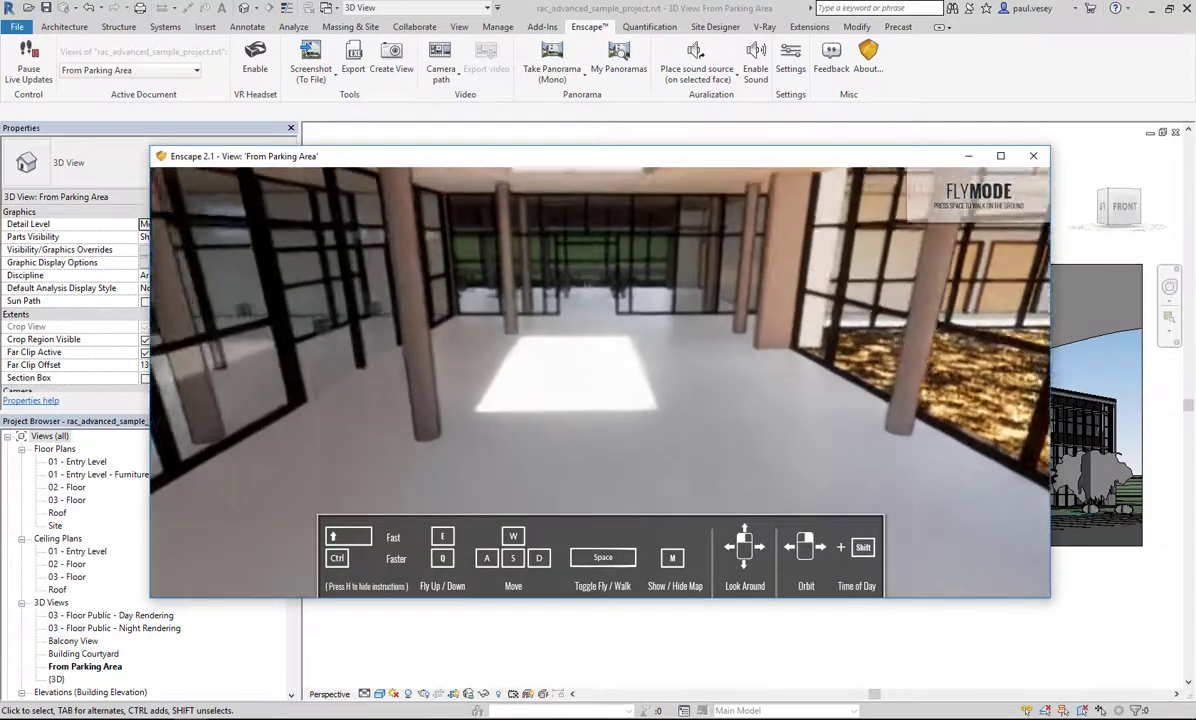
Step: Turn and tilt the view in the ground-floor hall to frame the entrance glazing and courtyard windows
left_click_drag(515, 480, 535, 420)
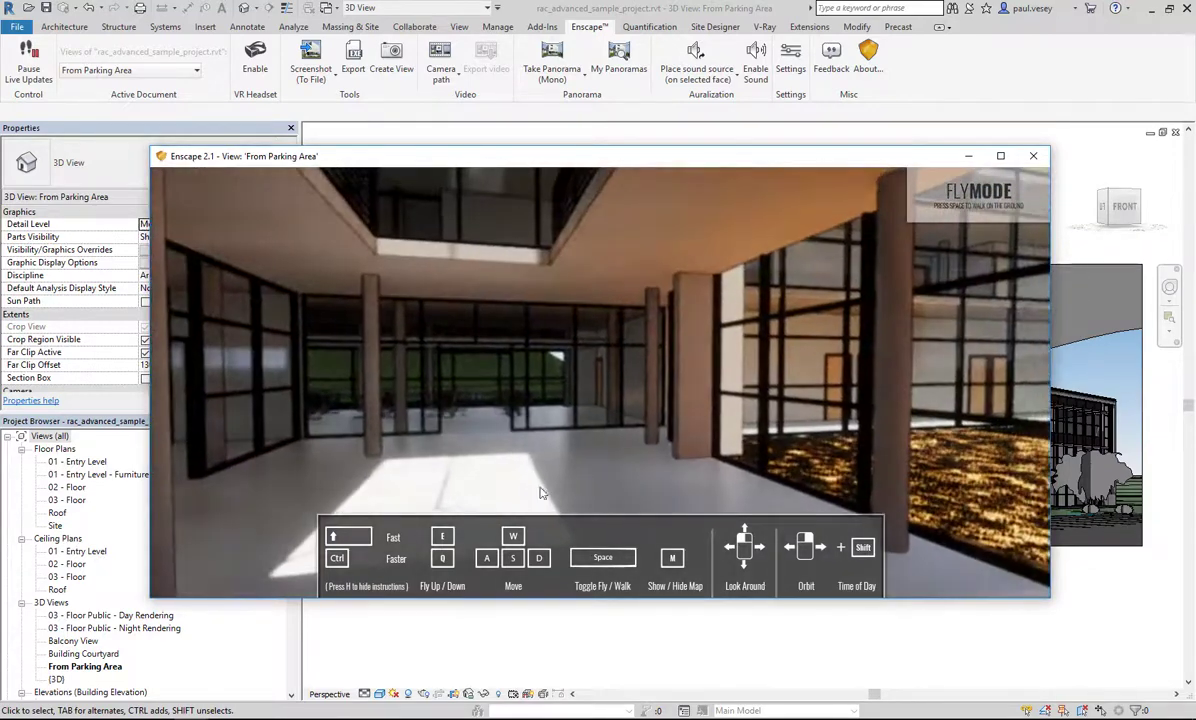
left_click_drag(547, 483, 700, 480)
left_click_drag(430, 432, 340, 430)
left_click_drag(571, 199, 566, 205)
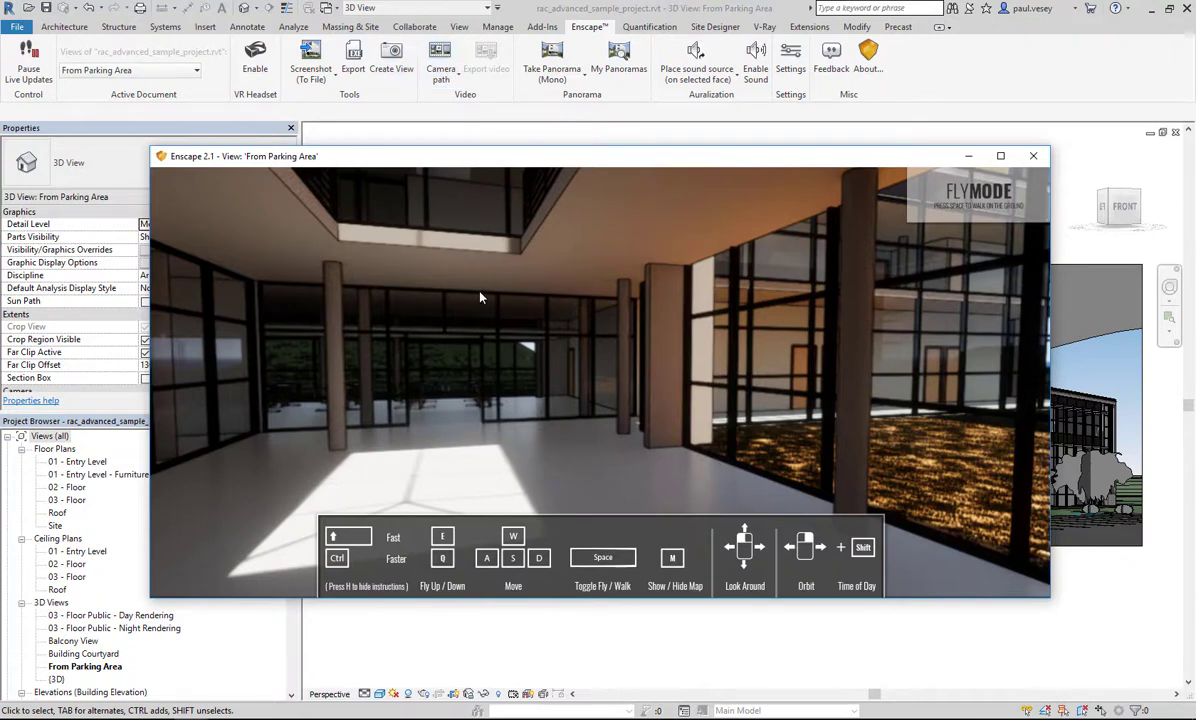
Step: Turn and shift sideways in the ground-floor hall, and set that view as the camera path's start position
left_click_drag(444, 341, 485, 339)
key("a")
key("a")
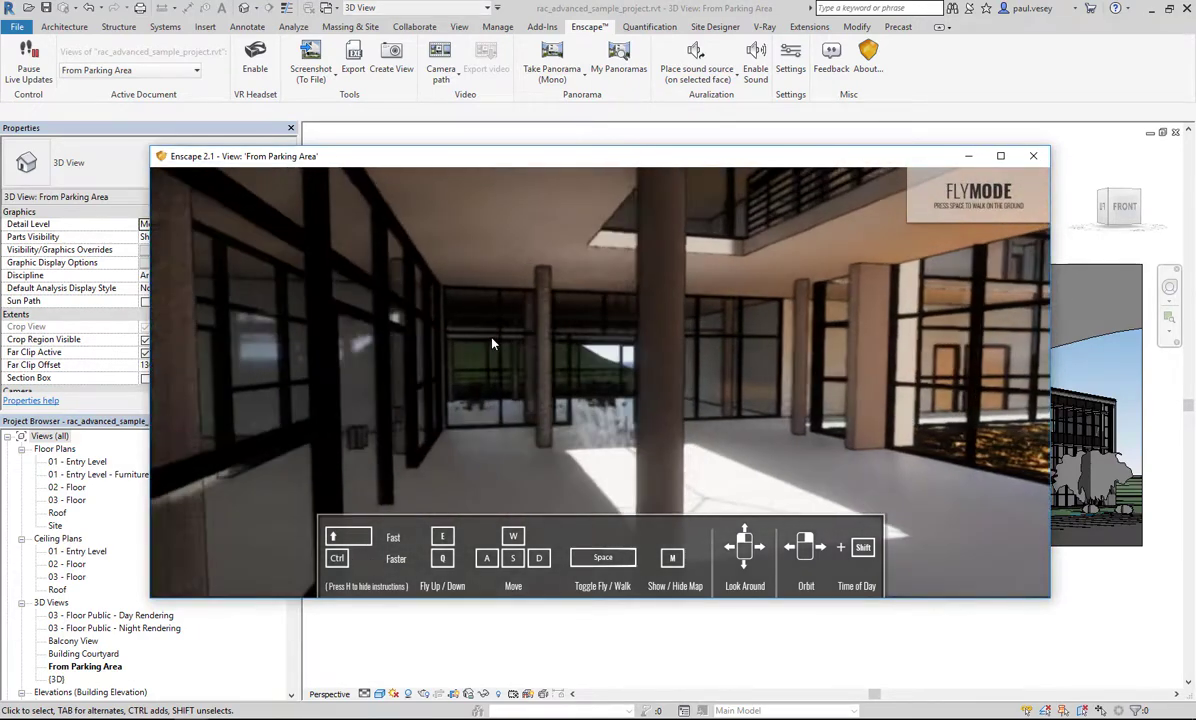
left_click(436, 66)
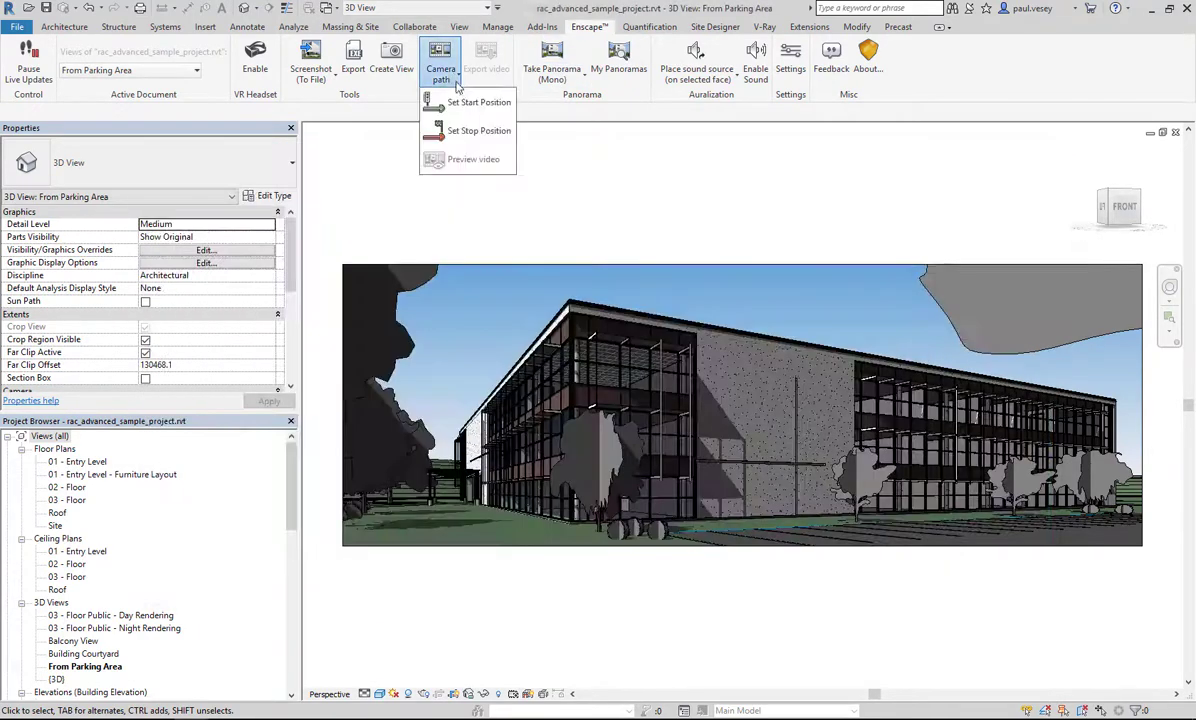
left_click(464, 104)
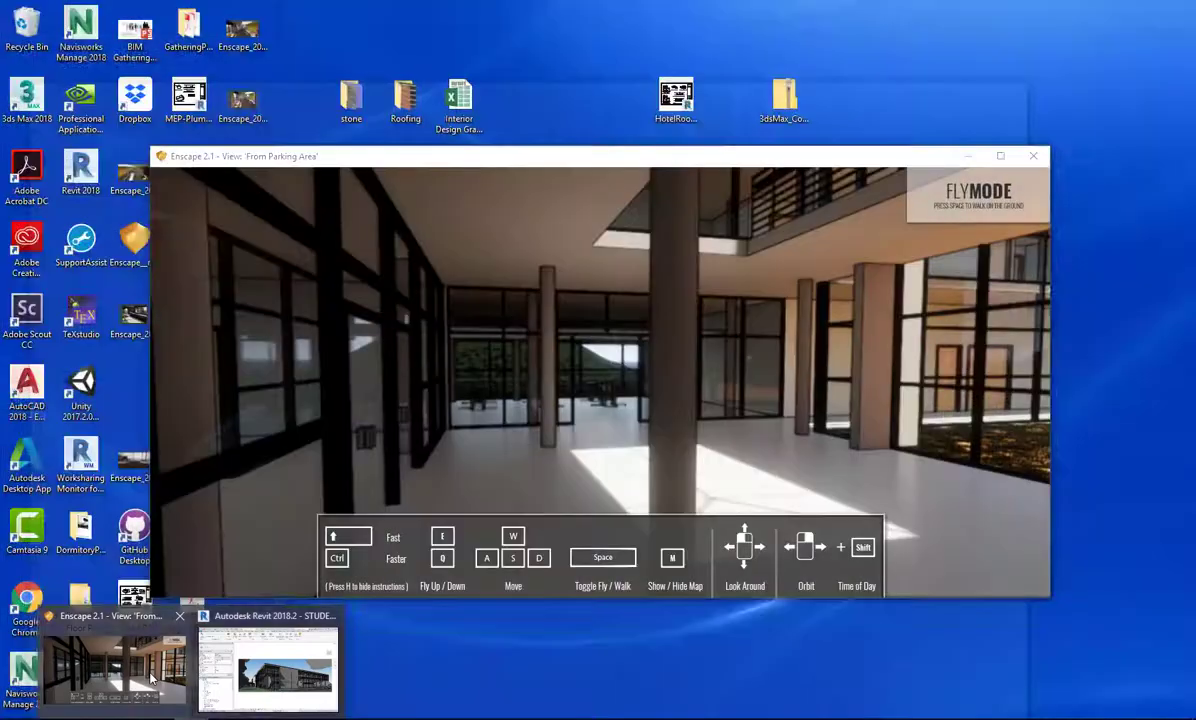
Step: Orbit the Enscape view of the hall toward the glazed corner and set it as the camera path's stop position
left_click(104, 625)
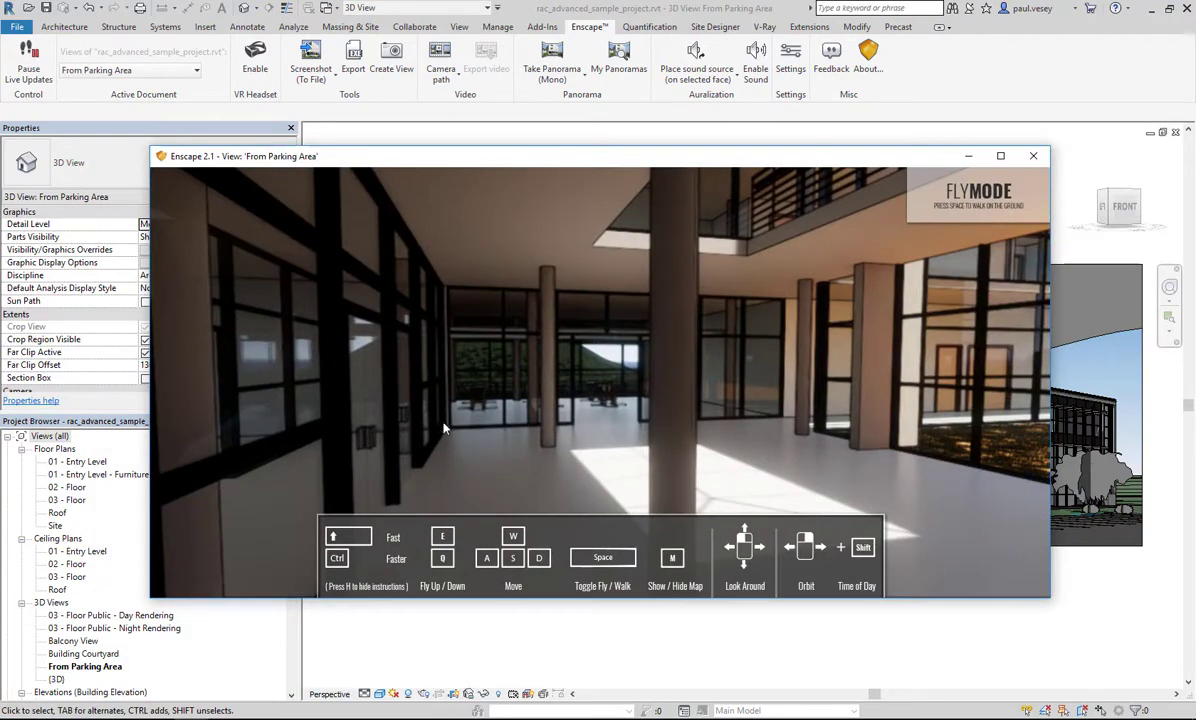
middle_click_drag(562, 393, 532, 388)
mouse_move(532, 393)
right_mouse_down()
mouse_move(492, 392)
mouse_move(526, 390)
right_mouse_up()
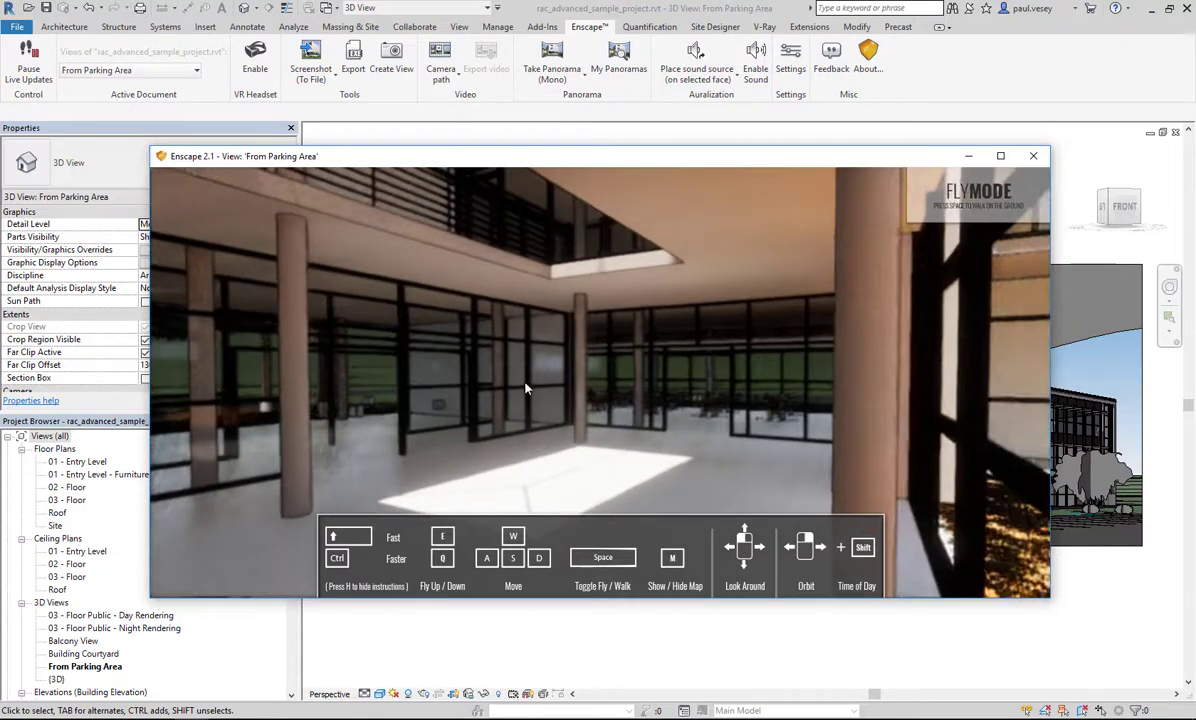
left_click(449, 77)
left_click(440, 70)
left_click(440, 130)
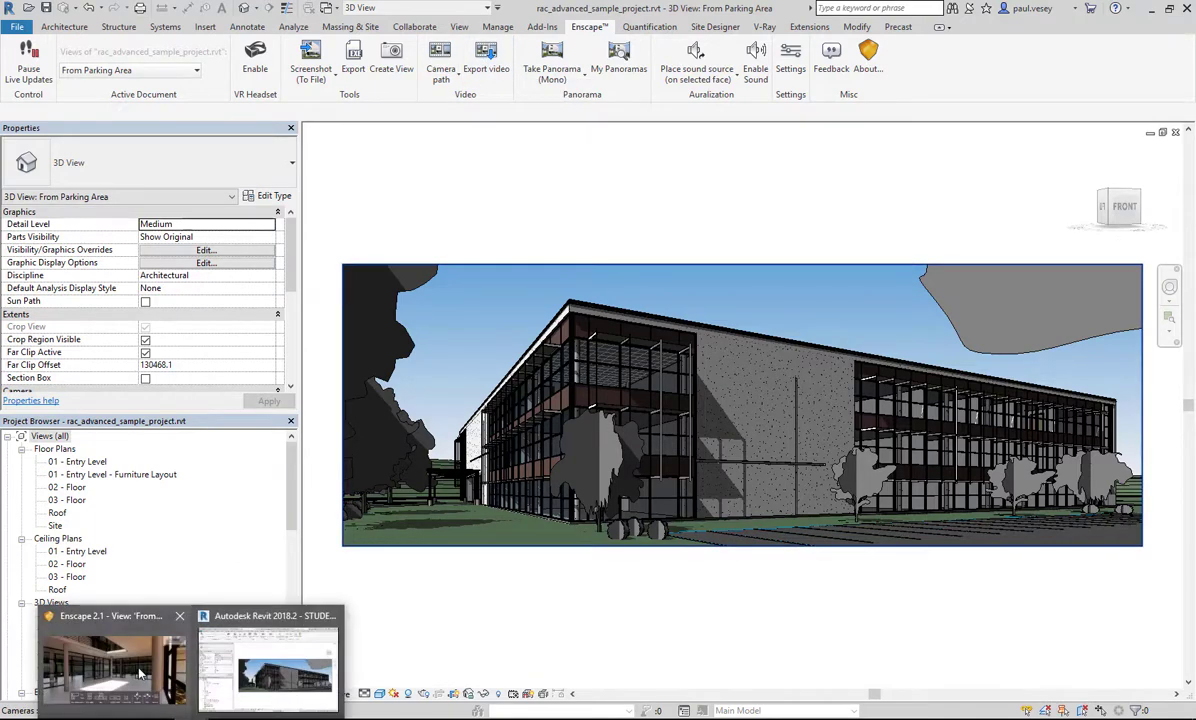
Step: Return to the Enscape view, orbit toward the courtyard, move sideways and up, and look down over the hall floor
left_click(130, 627)
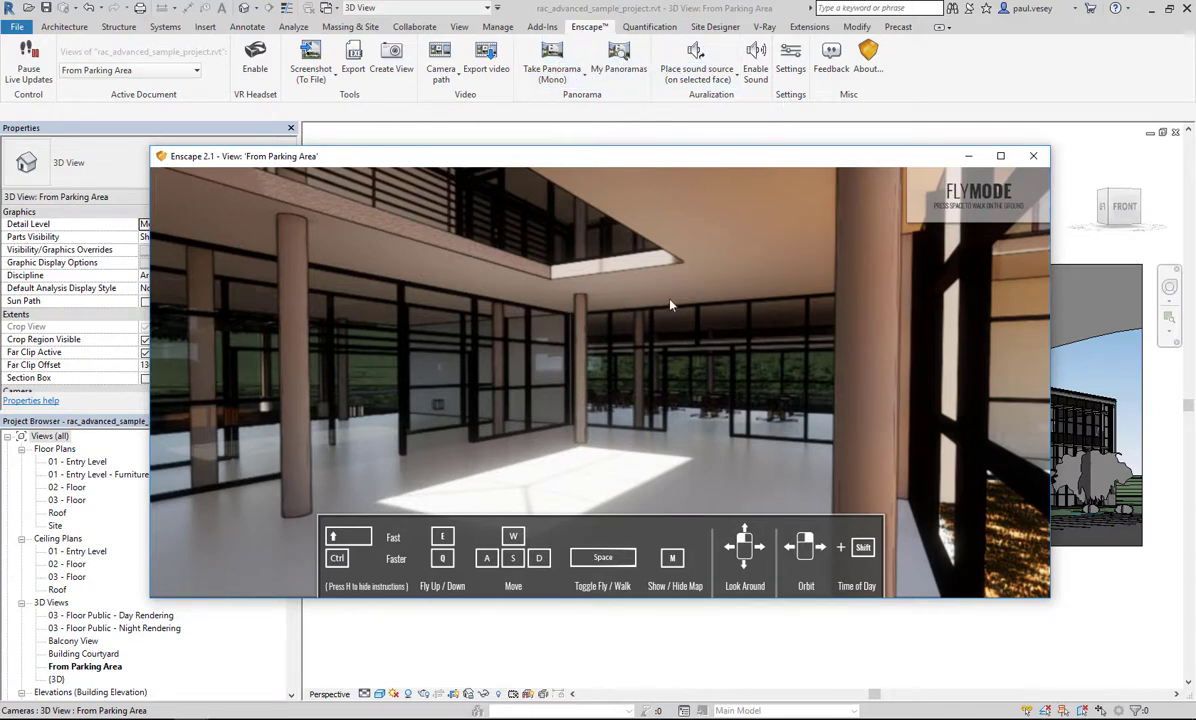
right_click_drag(679, 299, 625, 323)
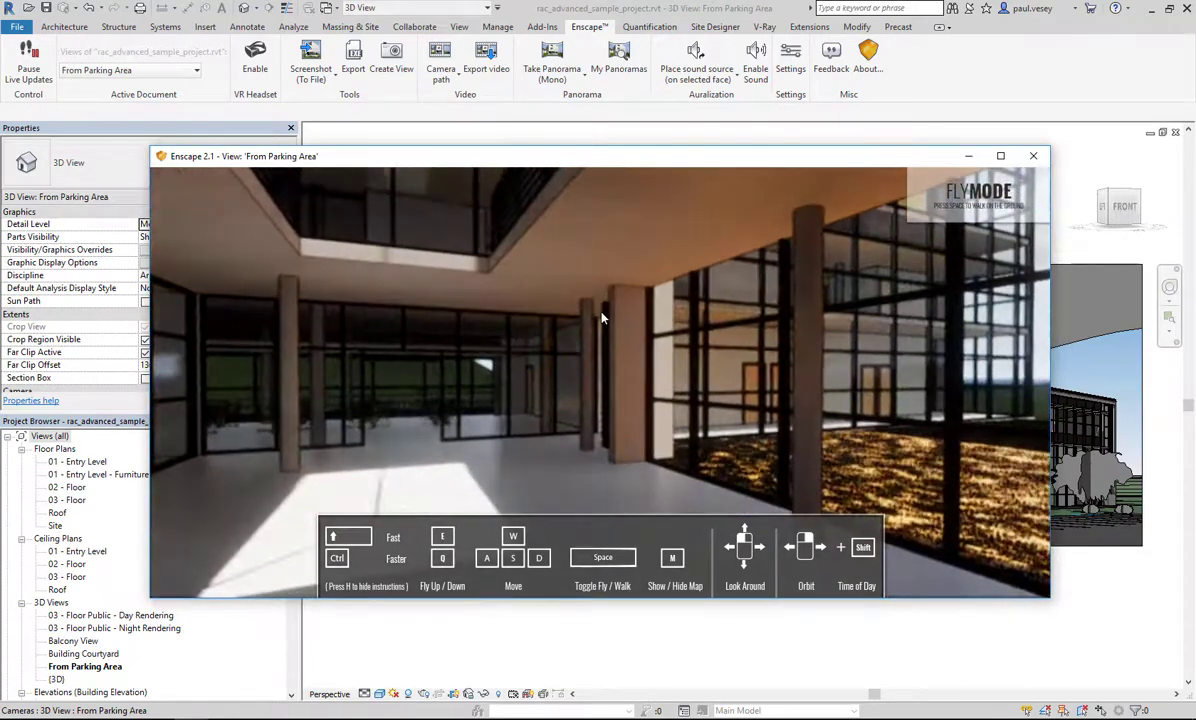
key("a")
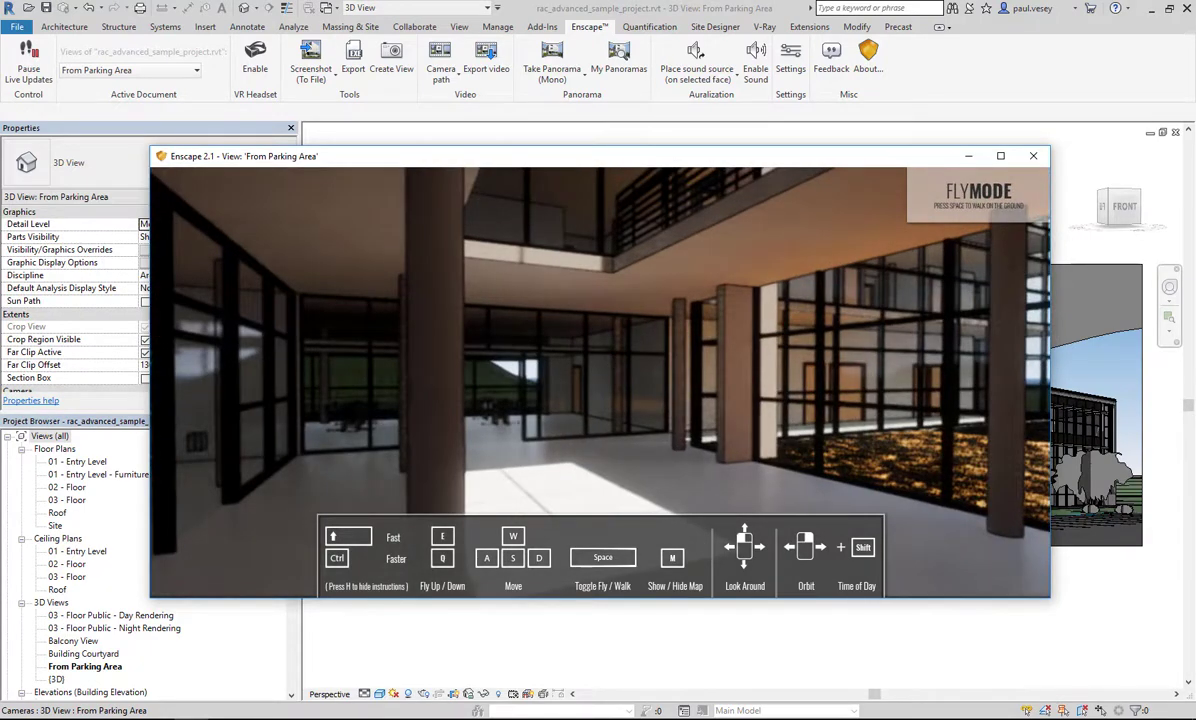
key("e")
left_click_drag(736, 260, 706, 174)
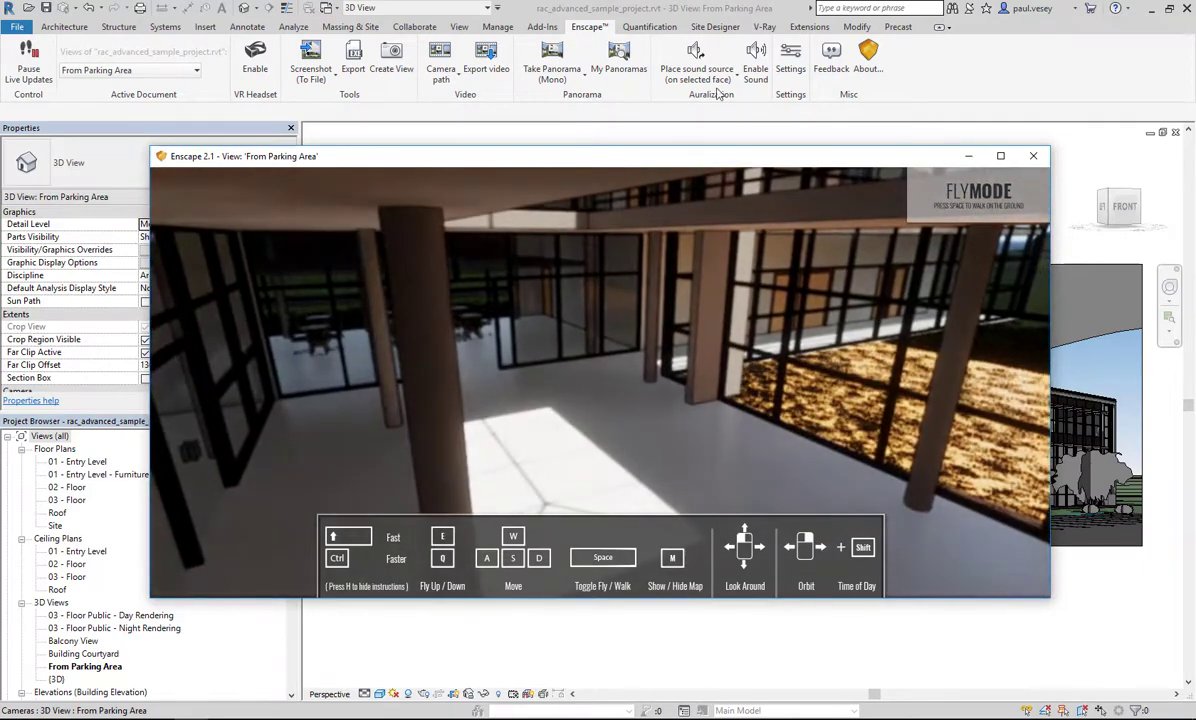
Step: Open the Enscape settings and turn on White Mode
left_click(784, 67)
left_click(783, 72)
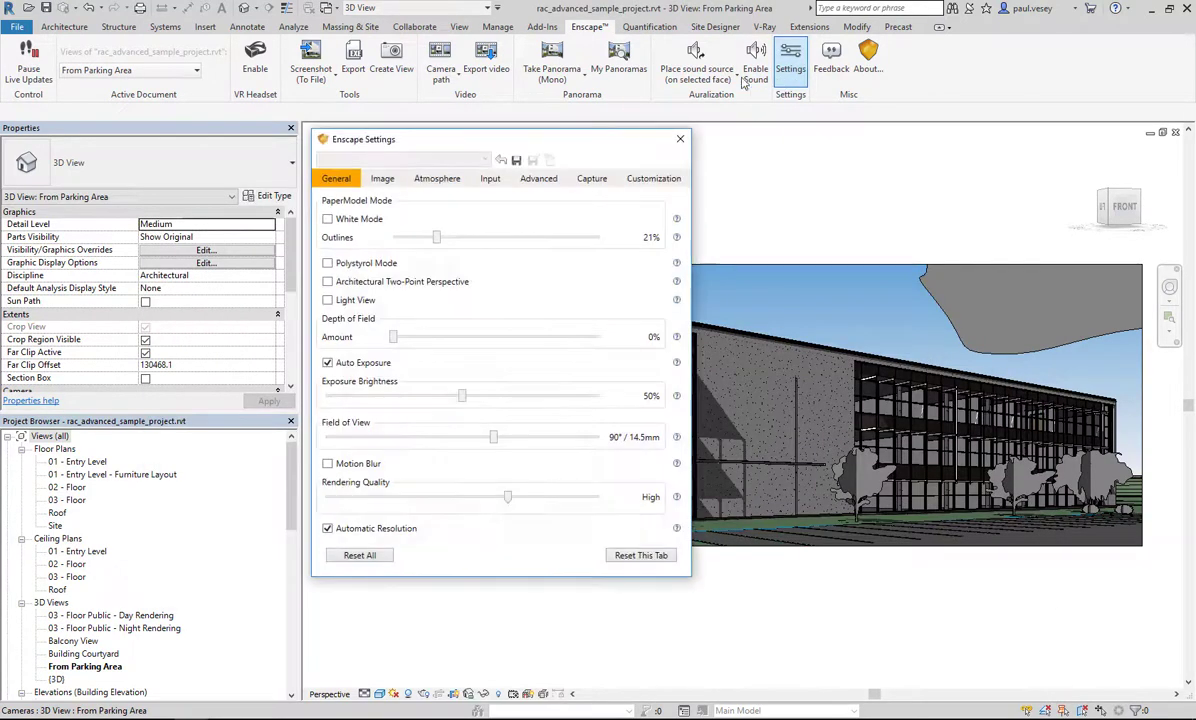
left_click_drag(420, 146, 451, 146)
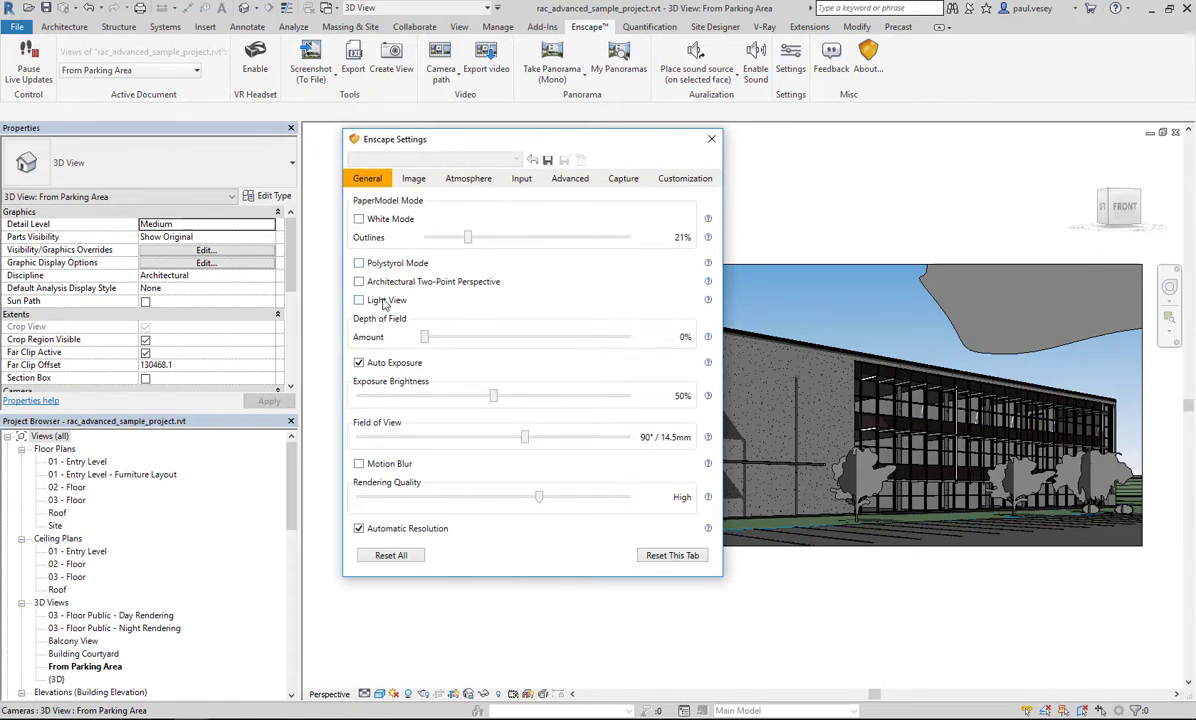
left_click(359, 218)
Step: Arrange the Enscape view and its settings window side by side so both are visible
mouse_move(258, 680)
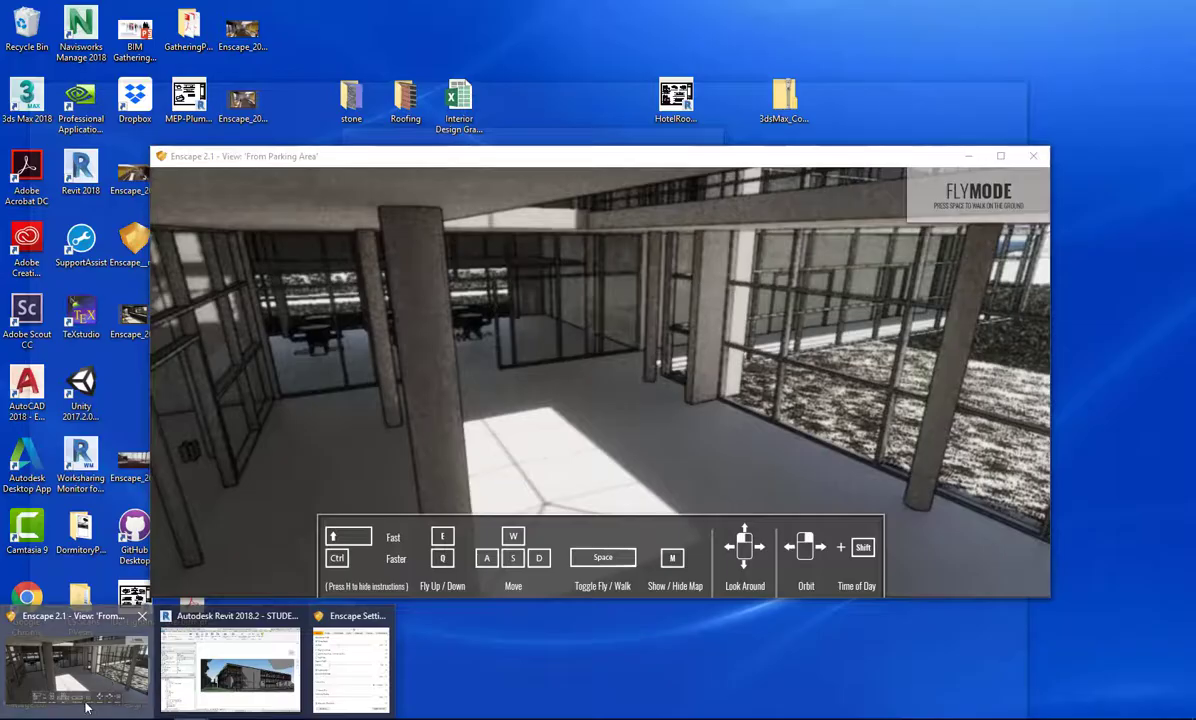
left_click(100, 632)
left_click_drag(748, 167, 871, 238)
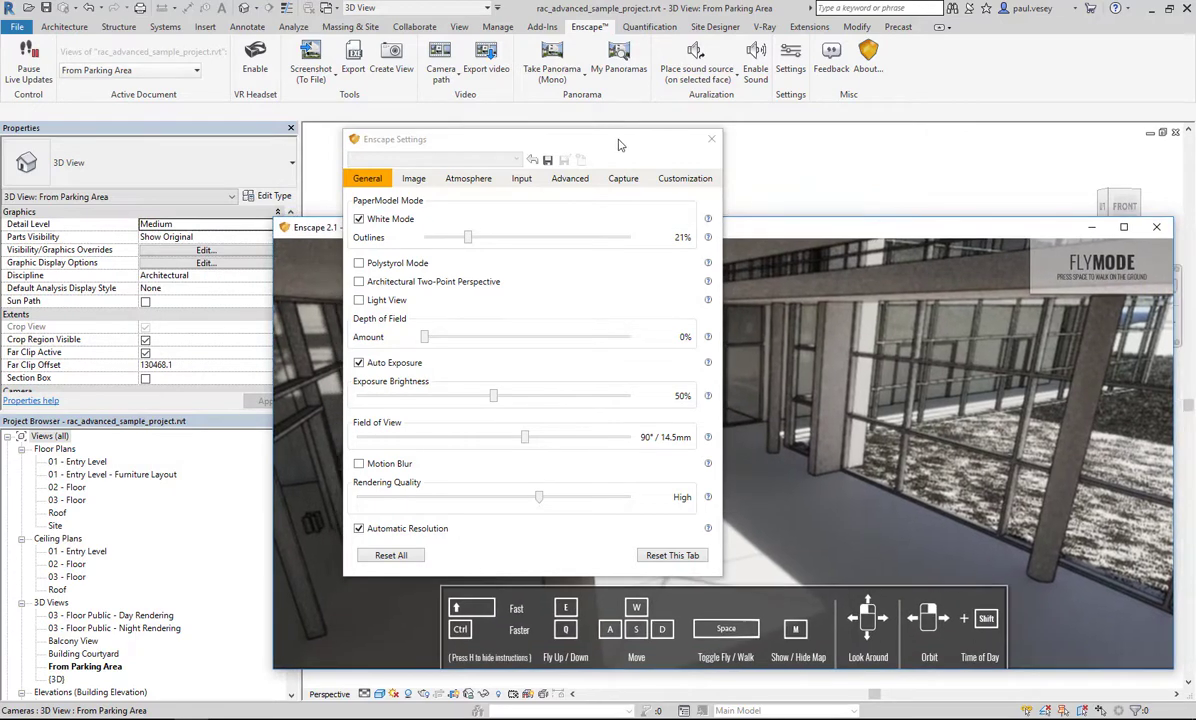
left_click_drag(582, 140, 269, 77)
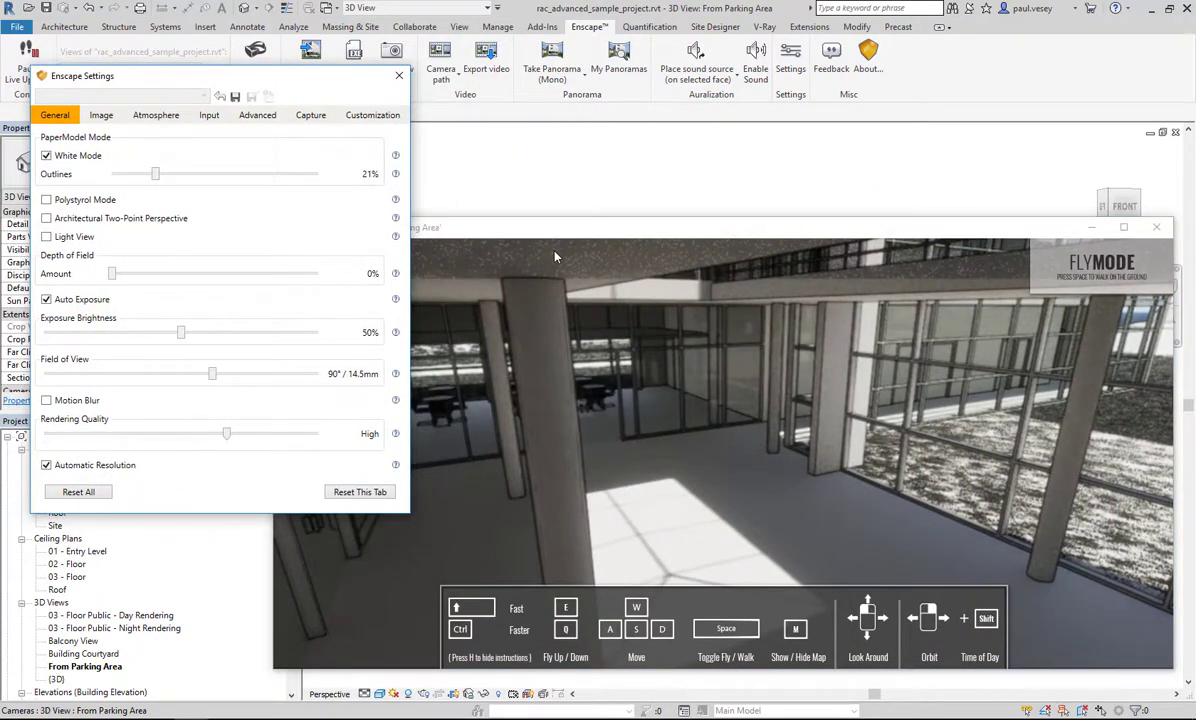
left_click_drag(605, 229, 628, 219)
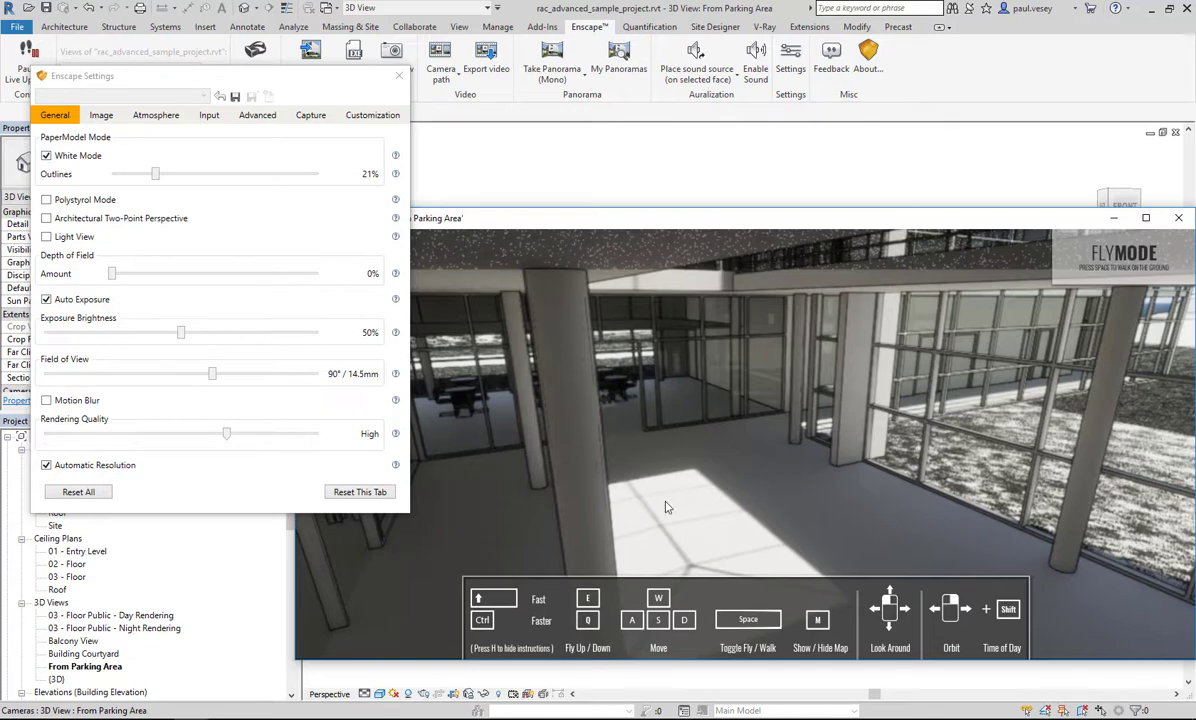
Step: Turn off White Mode and preview Polystyrol Mode by switching it on and off again
left_click(47, 157)
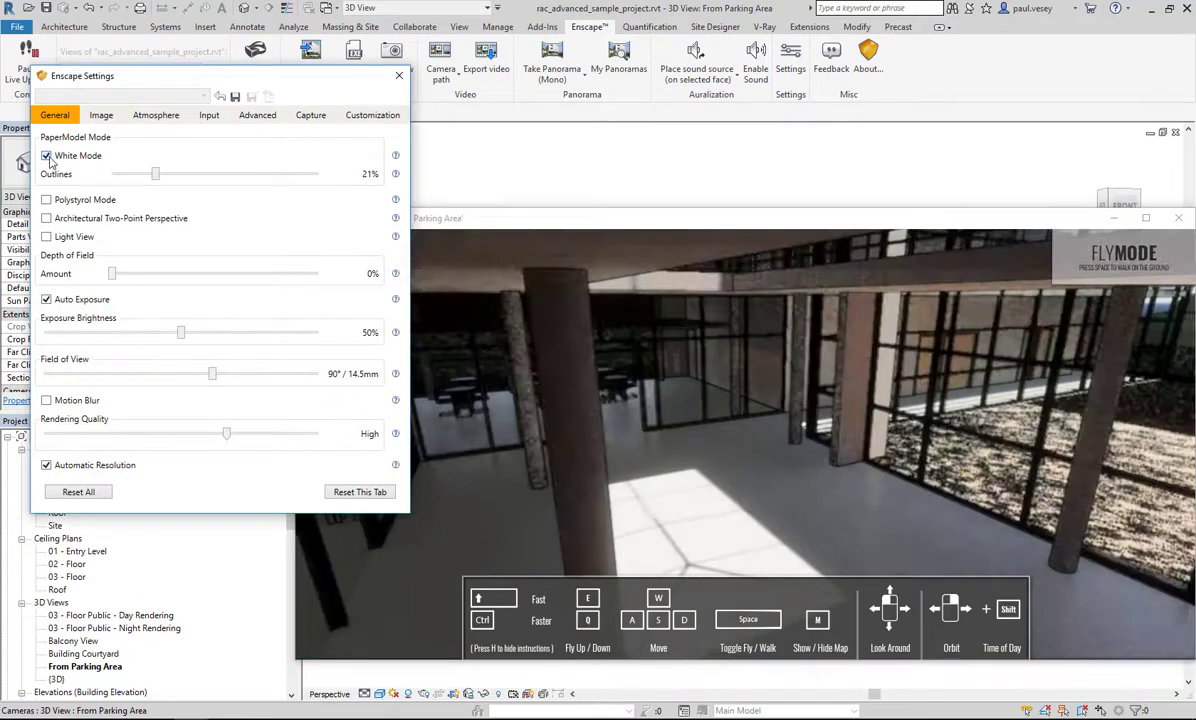
left_click(46, 200)
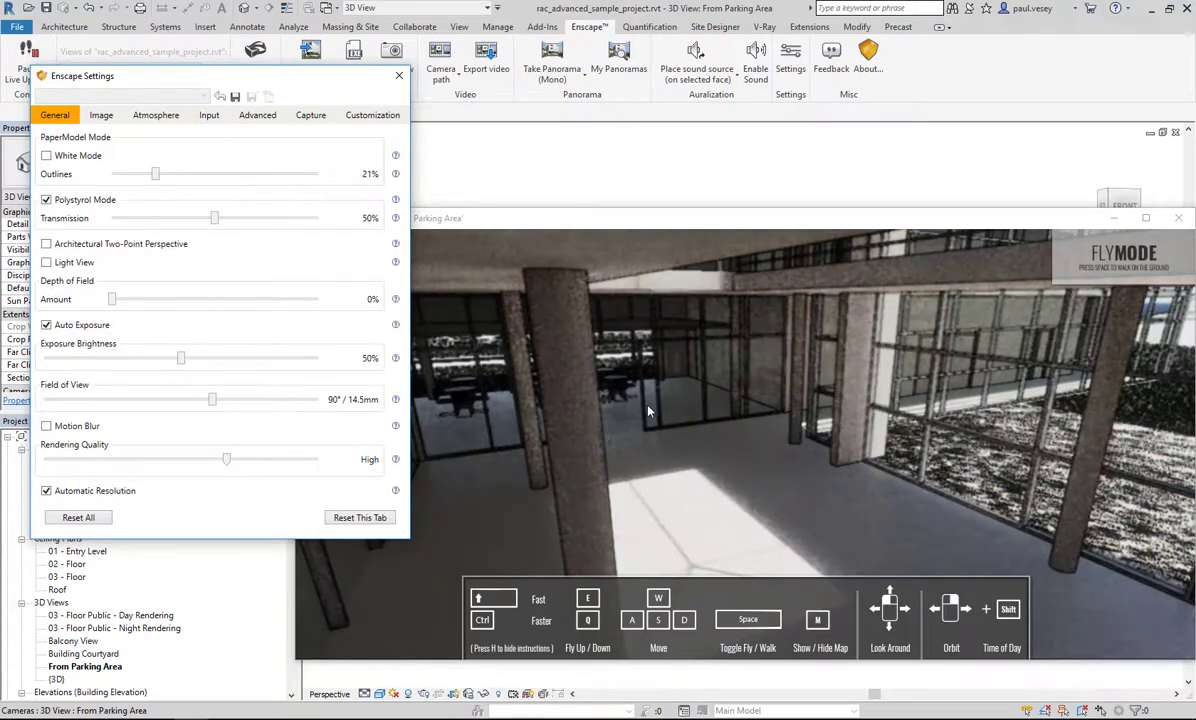
left_click(46, 200)
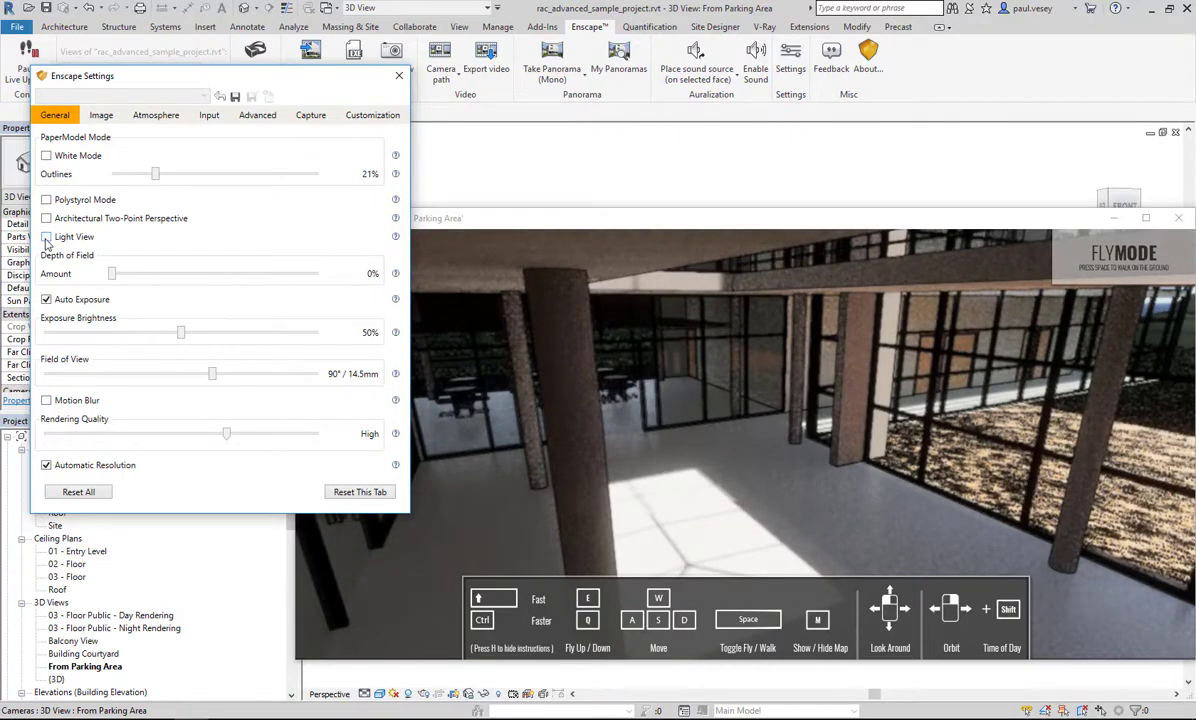
Step: Turn on Light View with its automatic scale and shift the time of day in the hall view
left_click(46, 237)
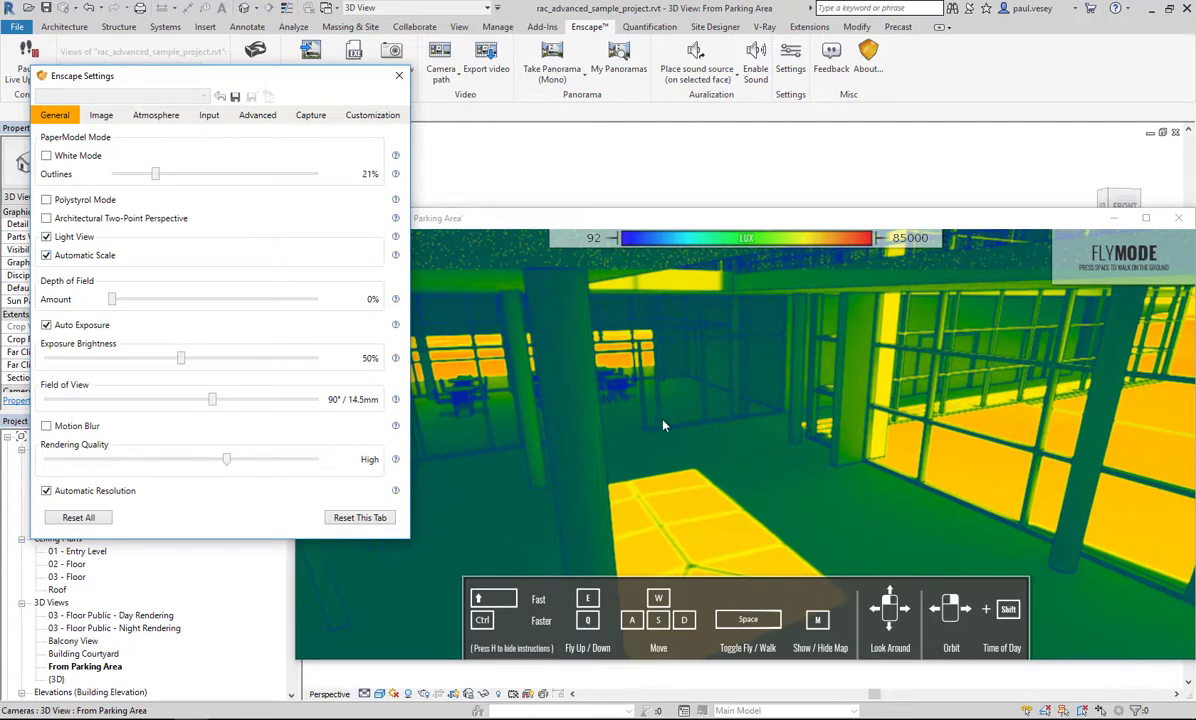
right_click_drag(662, 426, 628, 425, "shift")
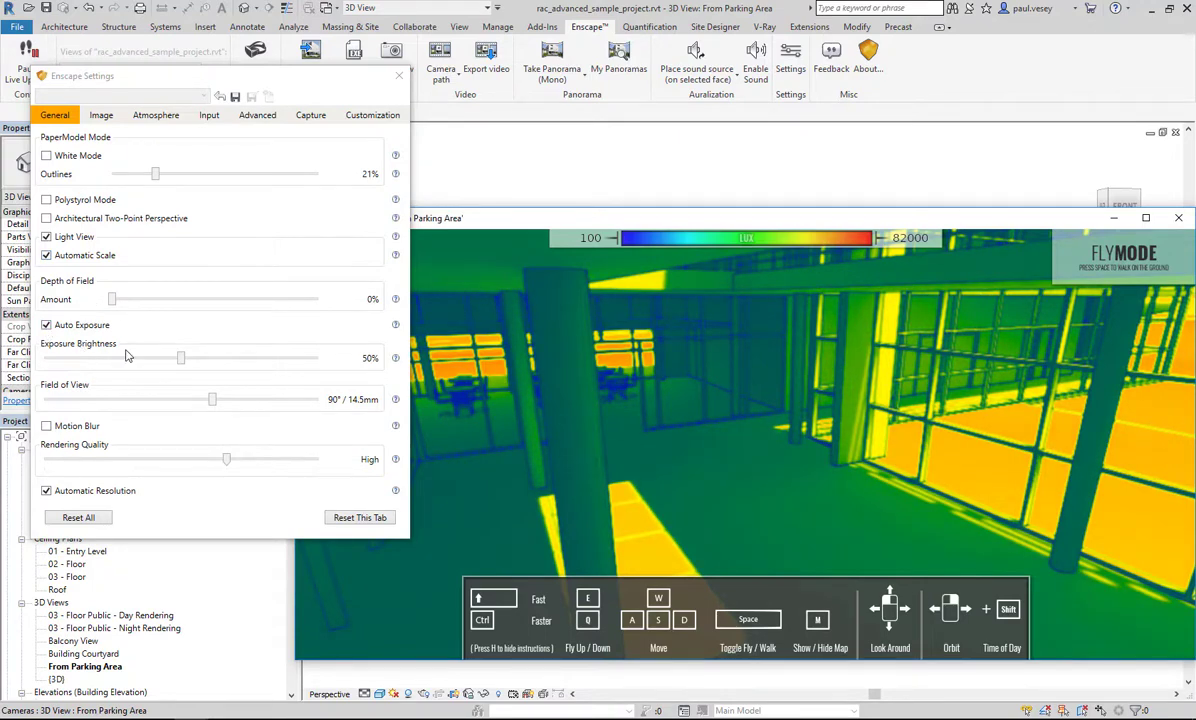
Step: Switch off Auto Exposure, set Exposure Brightness to 45%, and switch Auto Exposure back on
left_click(46, 325)
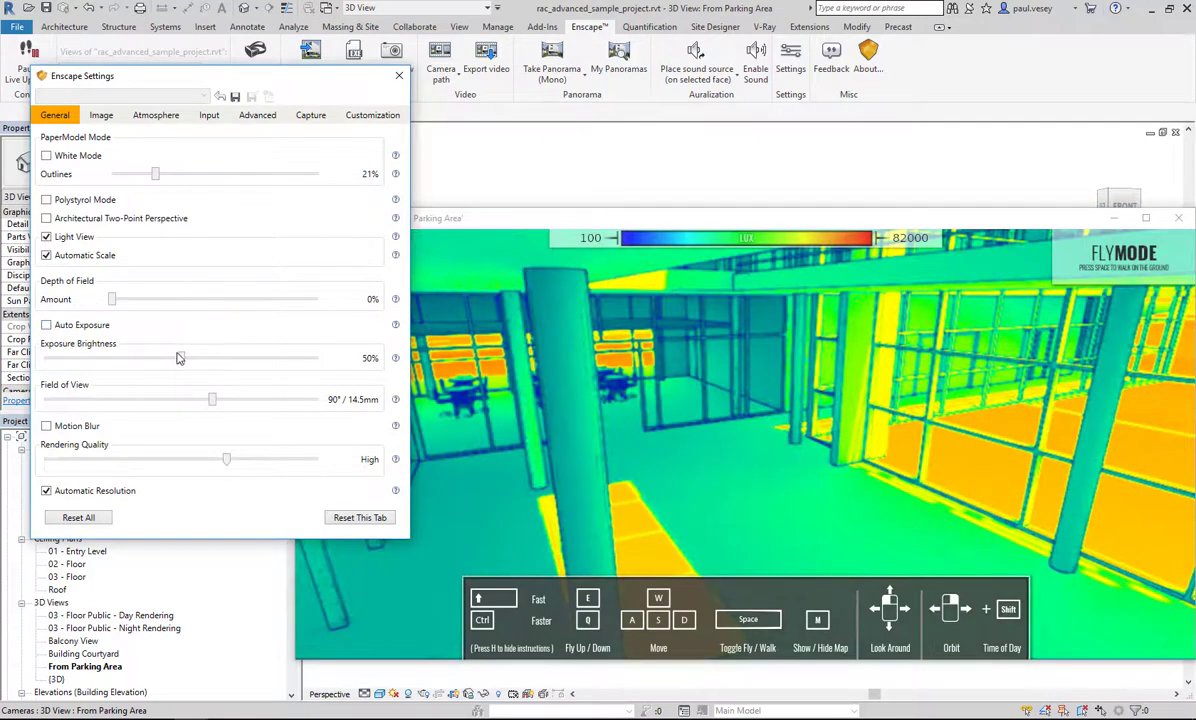
mouse_move(180, 358)
left_mouse_down()
mouse_move(141, 356)
mouse_move(204, 360)
mouse_move(168, 357)
left_mouse_up()
left_click(46, 325)
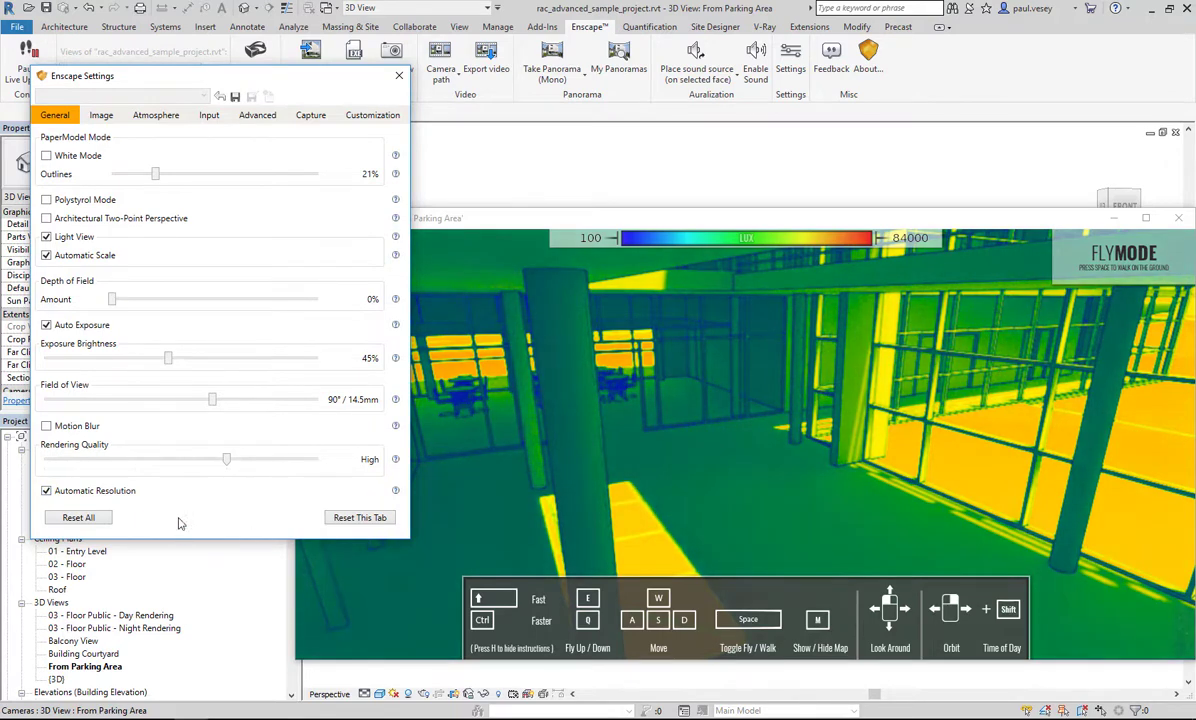
Step: Review the image, atmosphere, horizon preset, input, advanced and capture settings, and return to the general settings
left_click(101, 116)
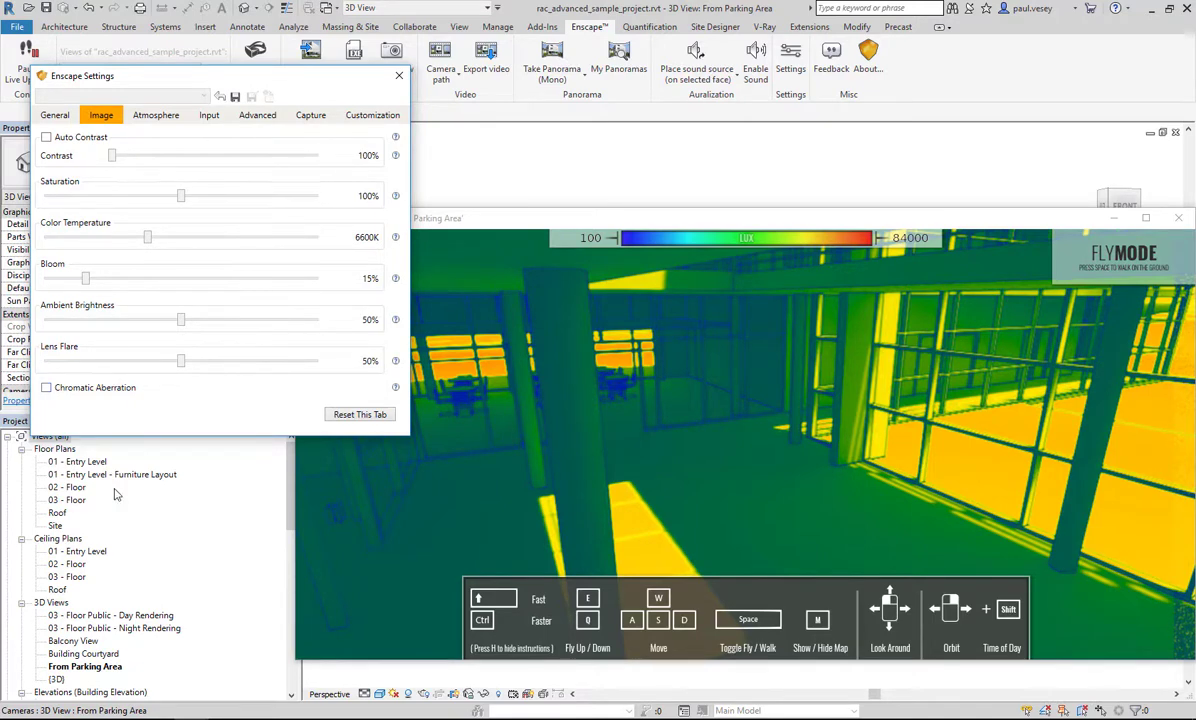
left_click(148, 116)
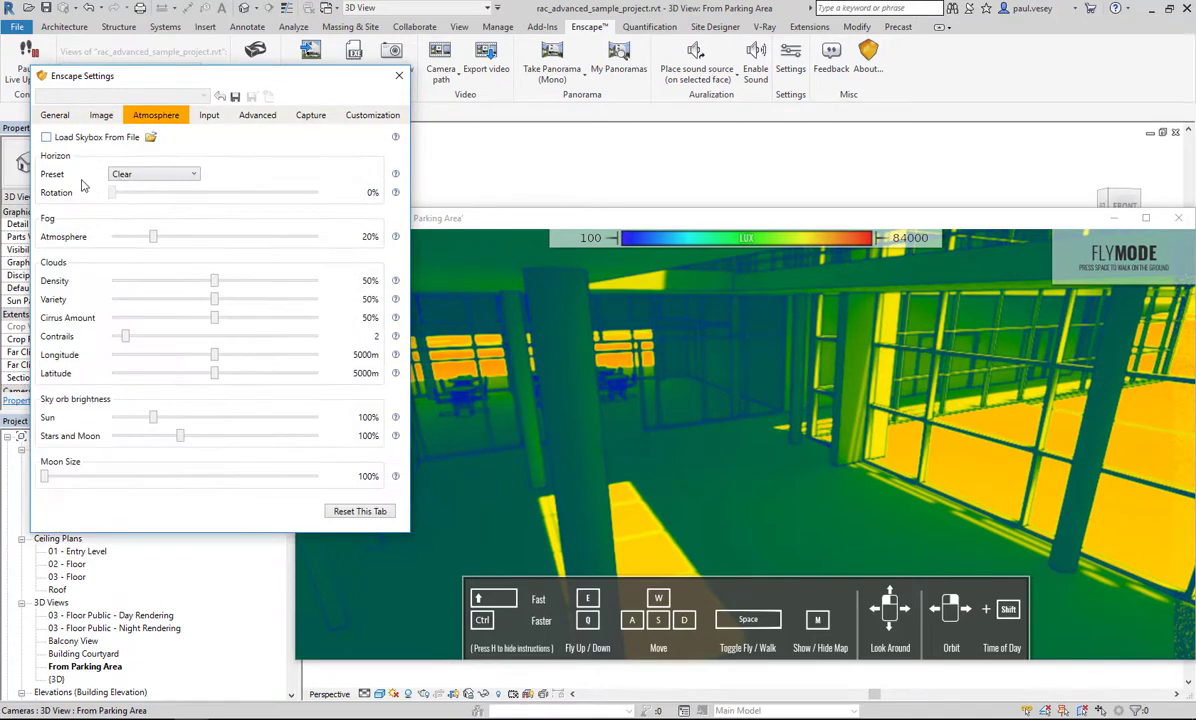
left_click(166, 176)
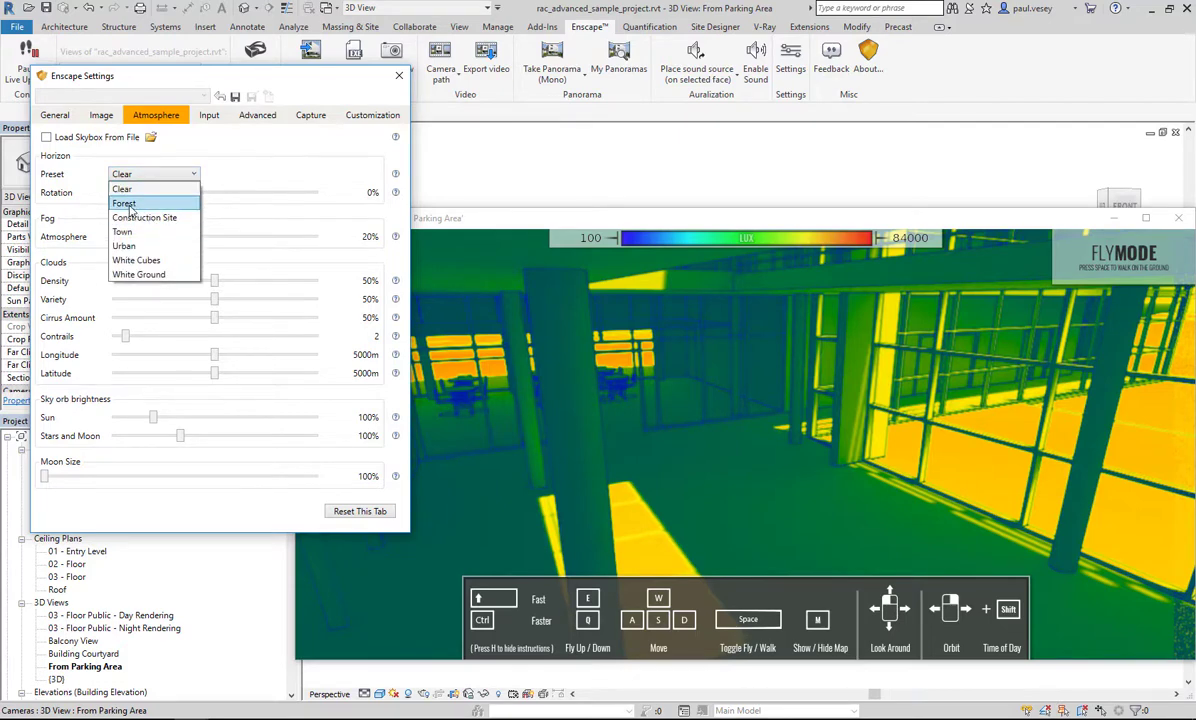
left_click(190, 174)
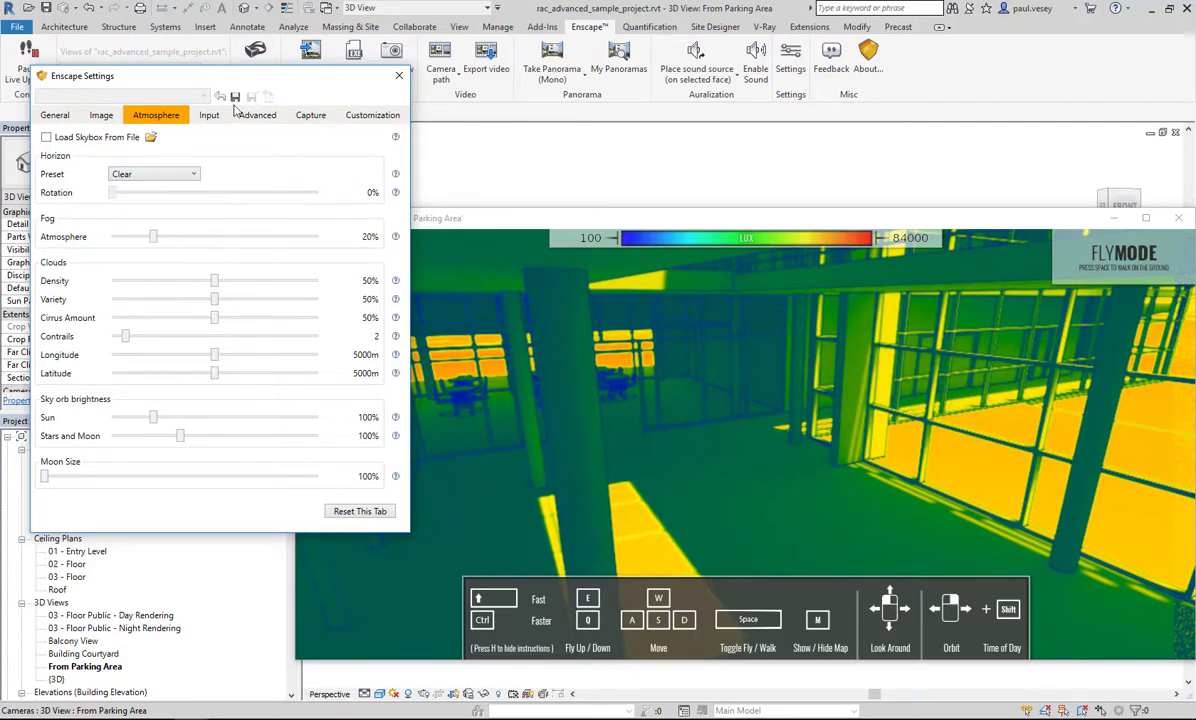
left_click(219, 118)
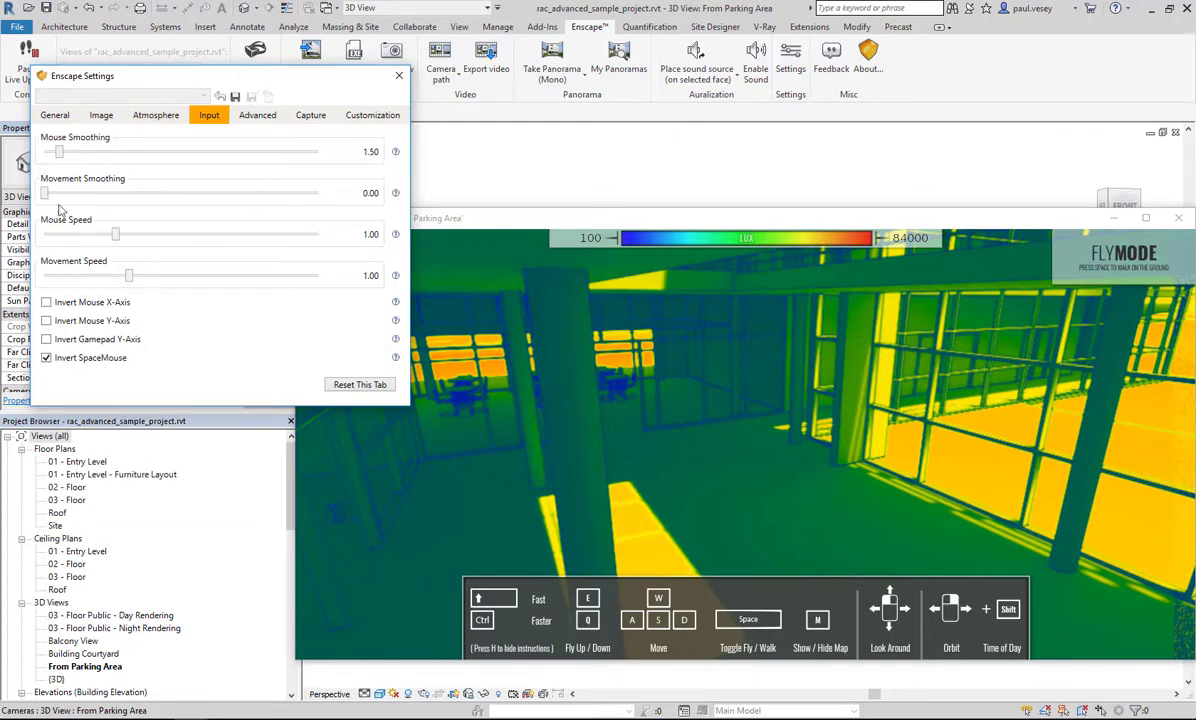
left_click(236, 115)
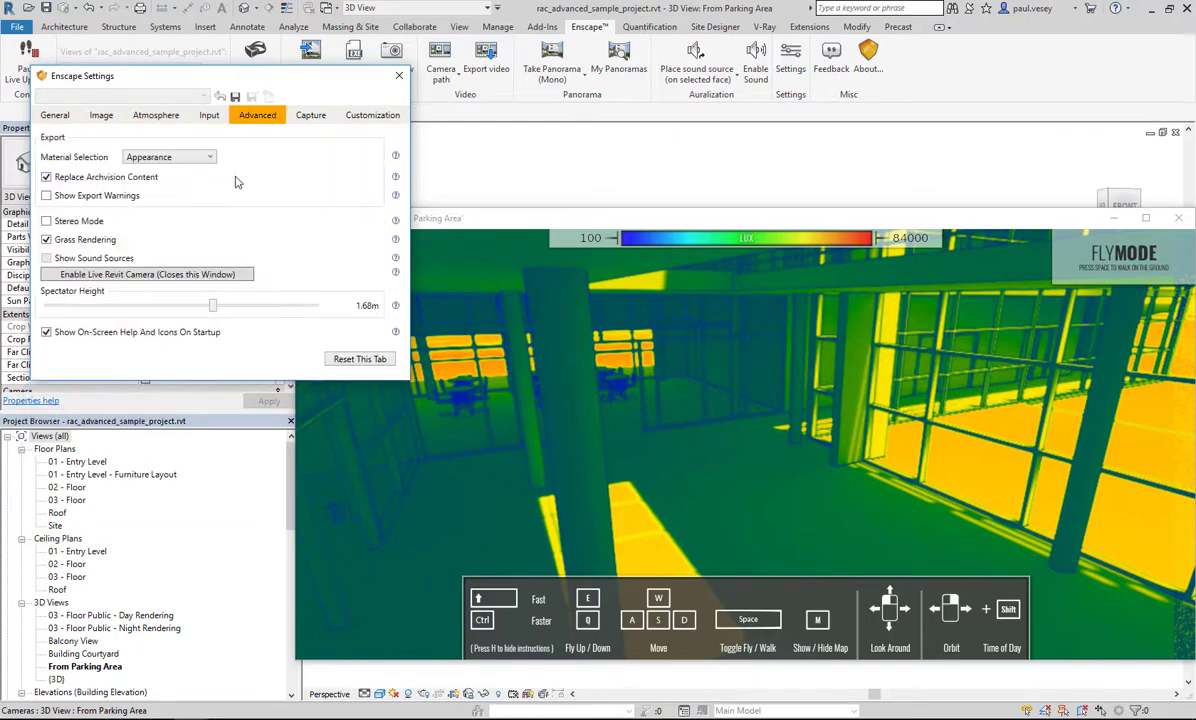
left_click(308, 116)
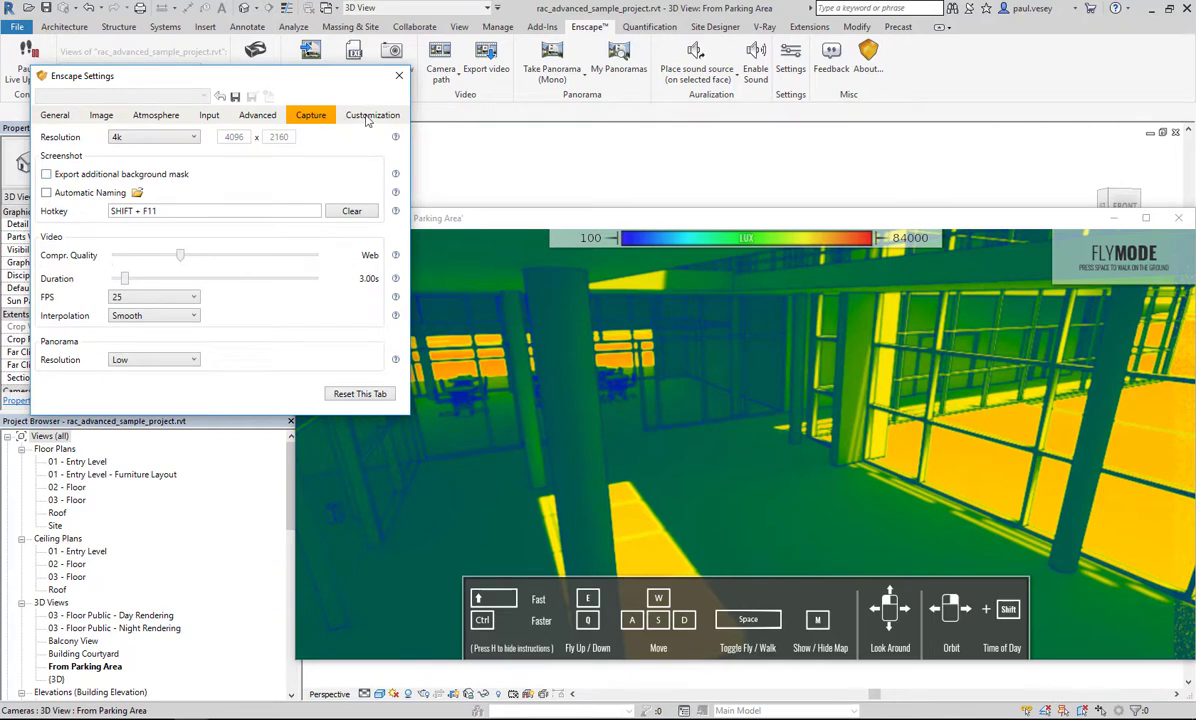
left_click(56, 115)
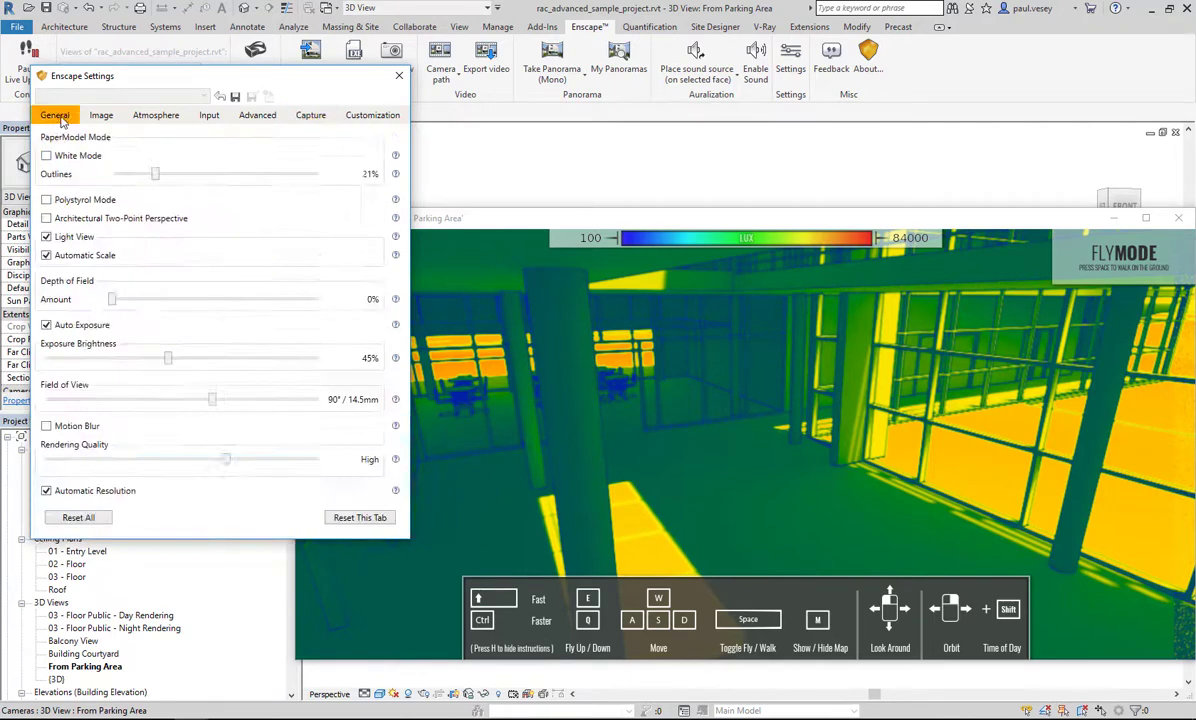